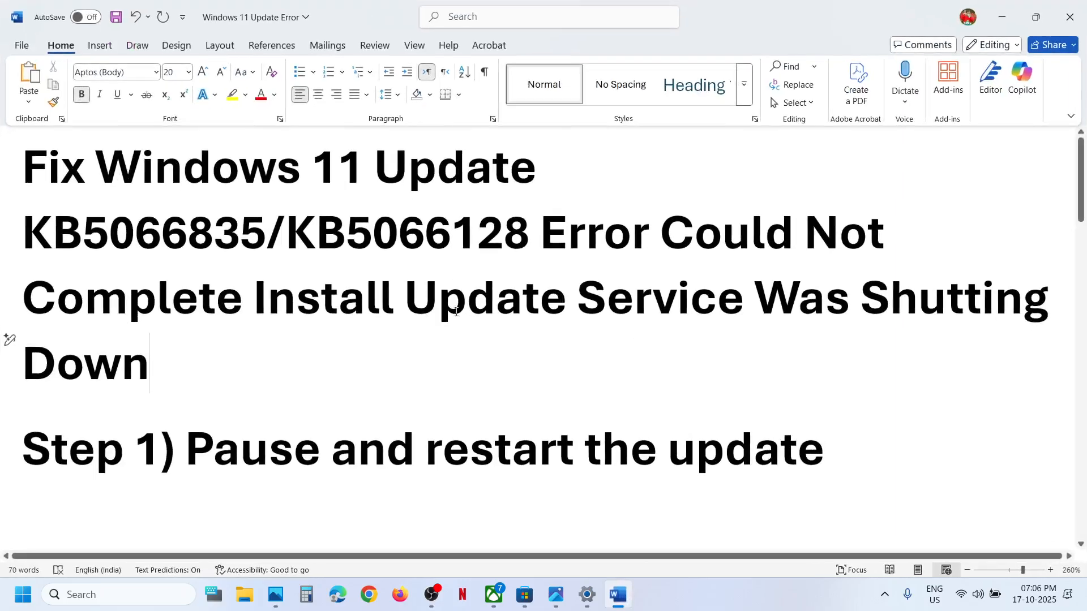
# Switch to Settings, pause Windows updates for 1 week, and resume them
pyautogui.moveTo(676, 223); pyautogui.dragTo(796, 345)
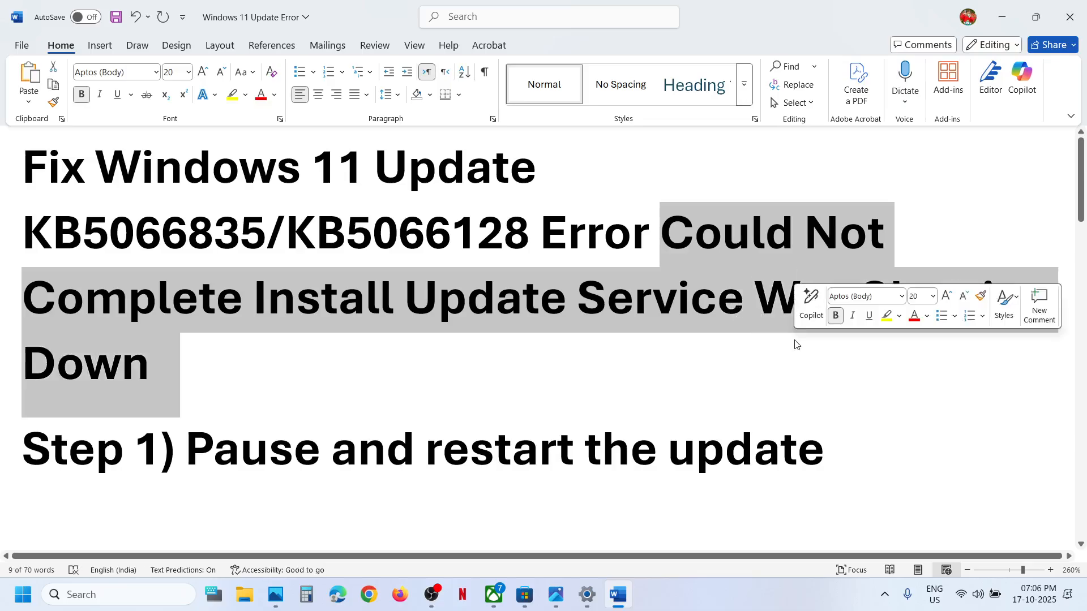
pyautogui.click(597, 596)
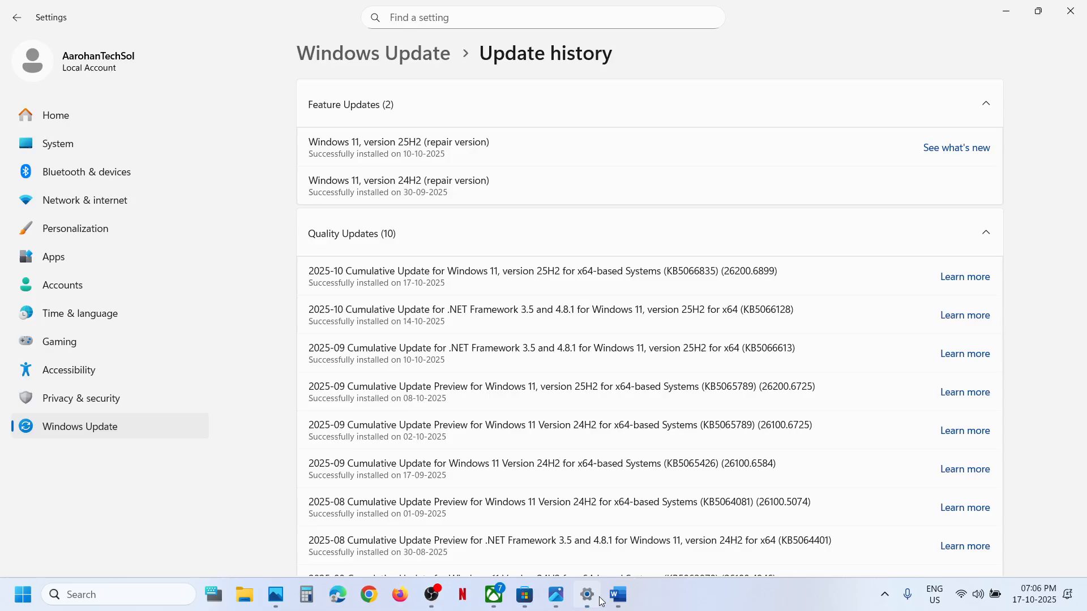
pyautogui.click(108, 416)
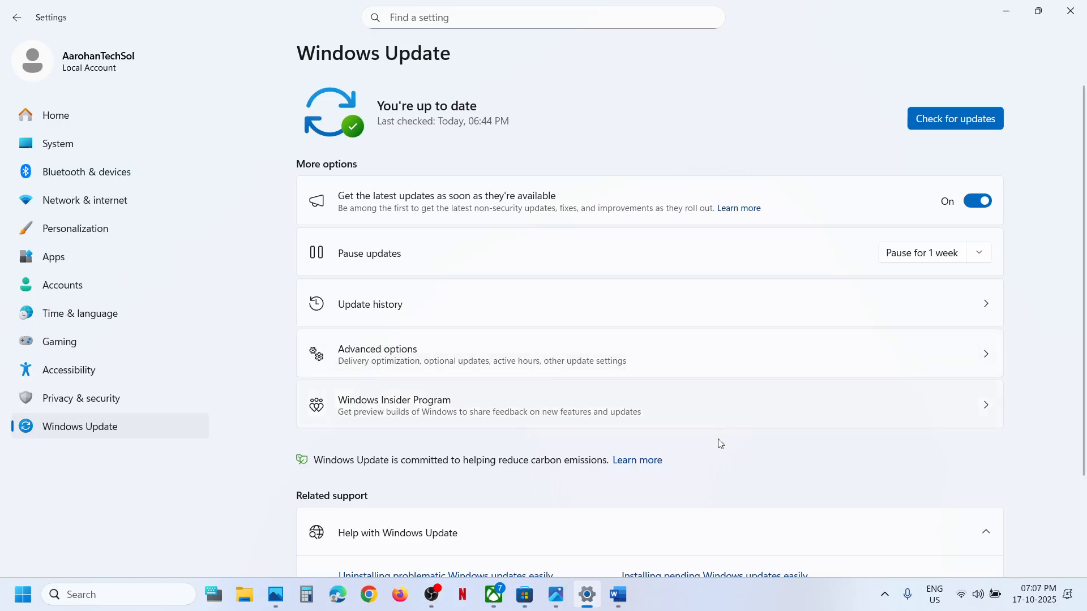
pyautogui.moveTo(623, 606)
pyautogui.click(913, 258)
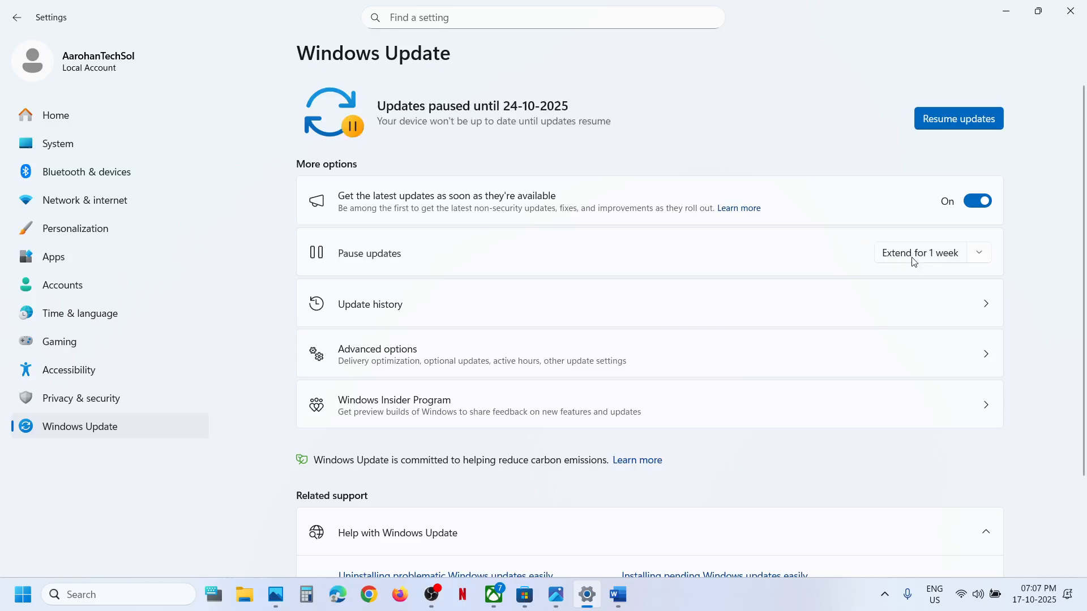
pyautogui.click(958, 122)
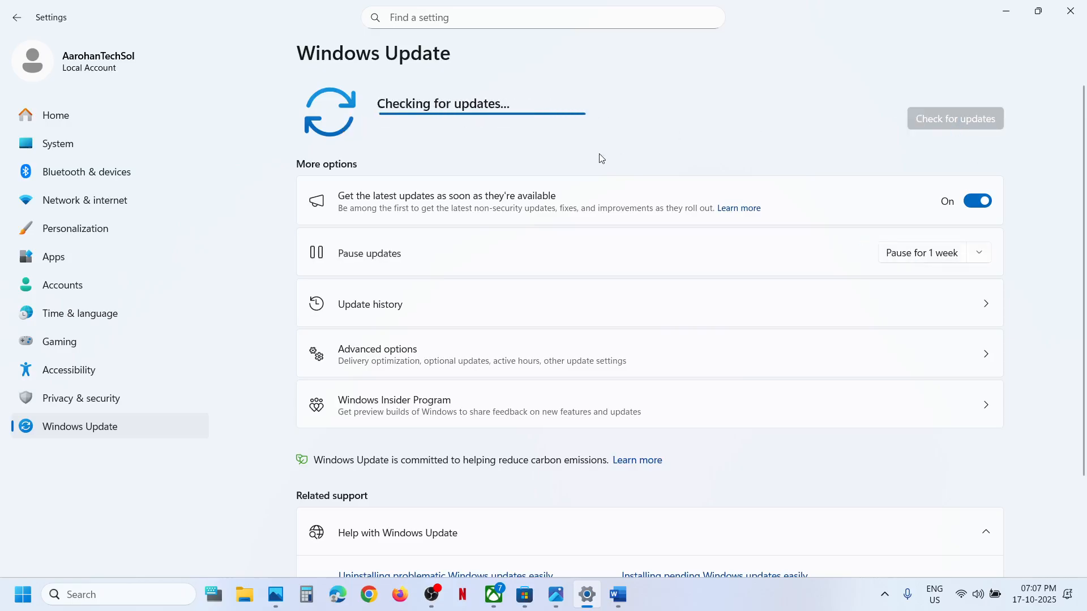
# Return to the Word document's Step 2, then launch Command Prompt as administrator and allow it to make changes
pyautogui.click(621, 595)
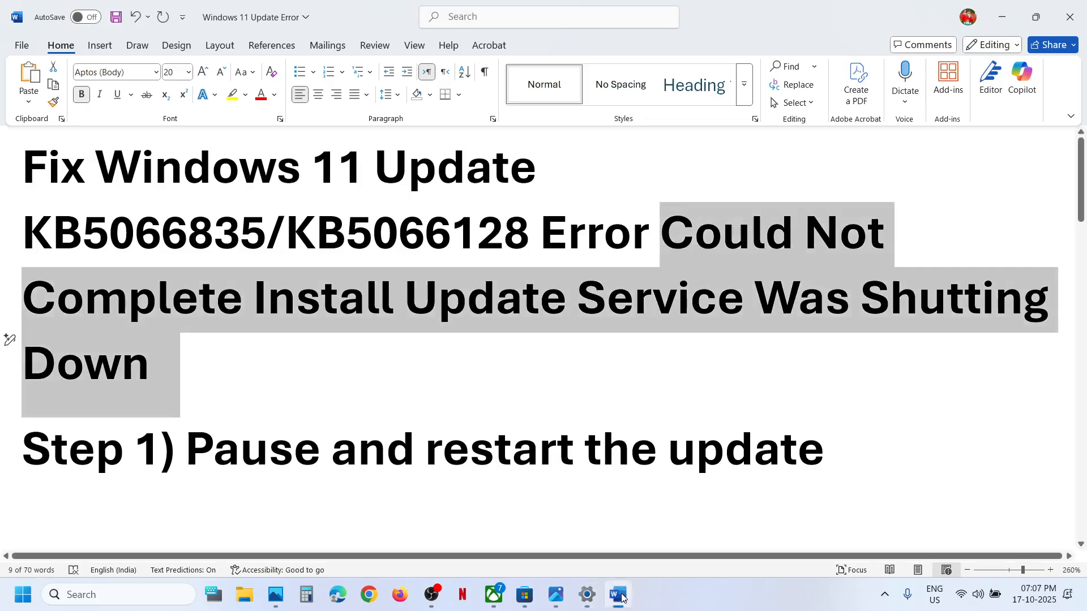
pyautogui.scroll(-5, 443, 393)
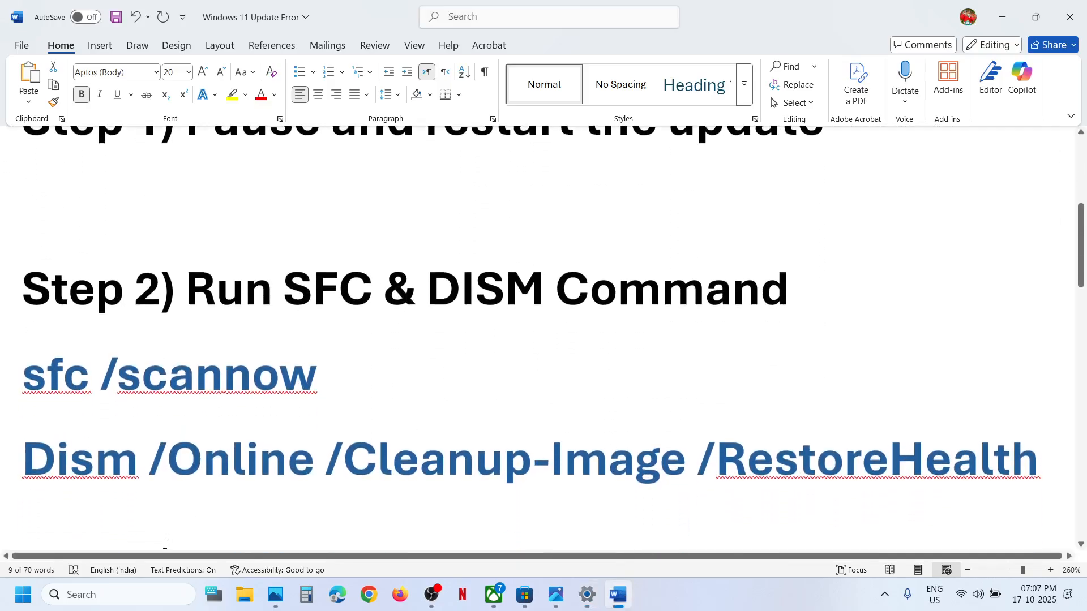
pyautogui.click(122, 591)
pyautogui.write('cmd')
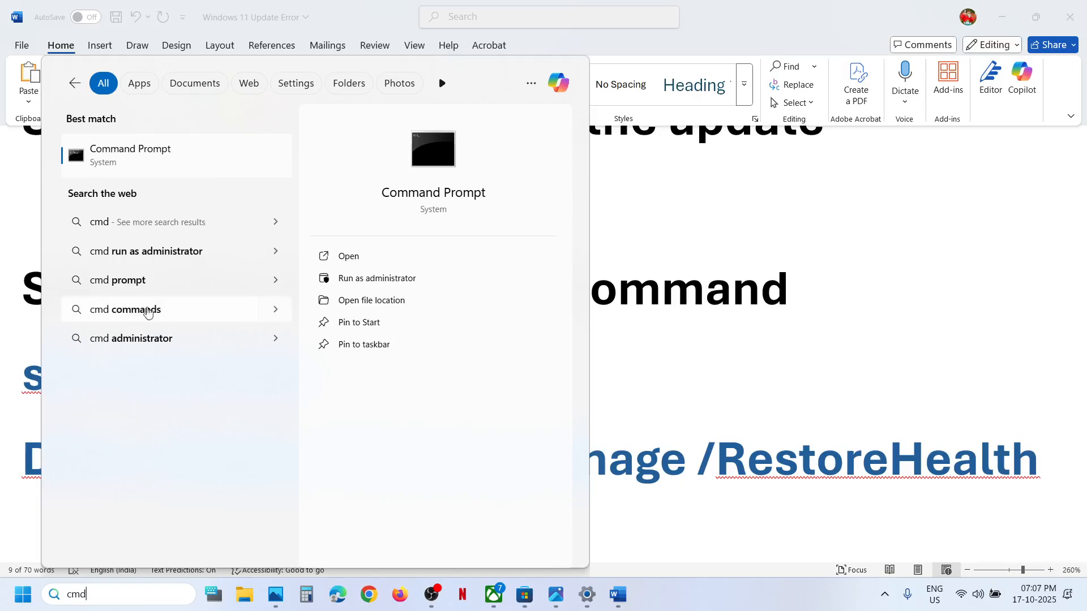
pyautogui.rightClick(151, 154)
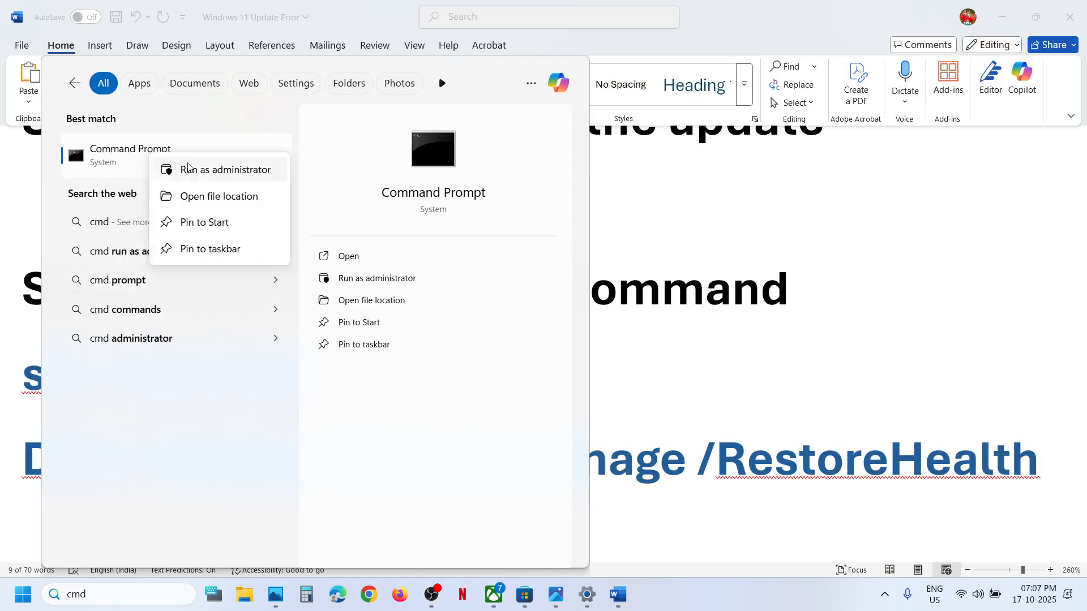
pyautogui.click(226, 176)
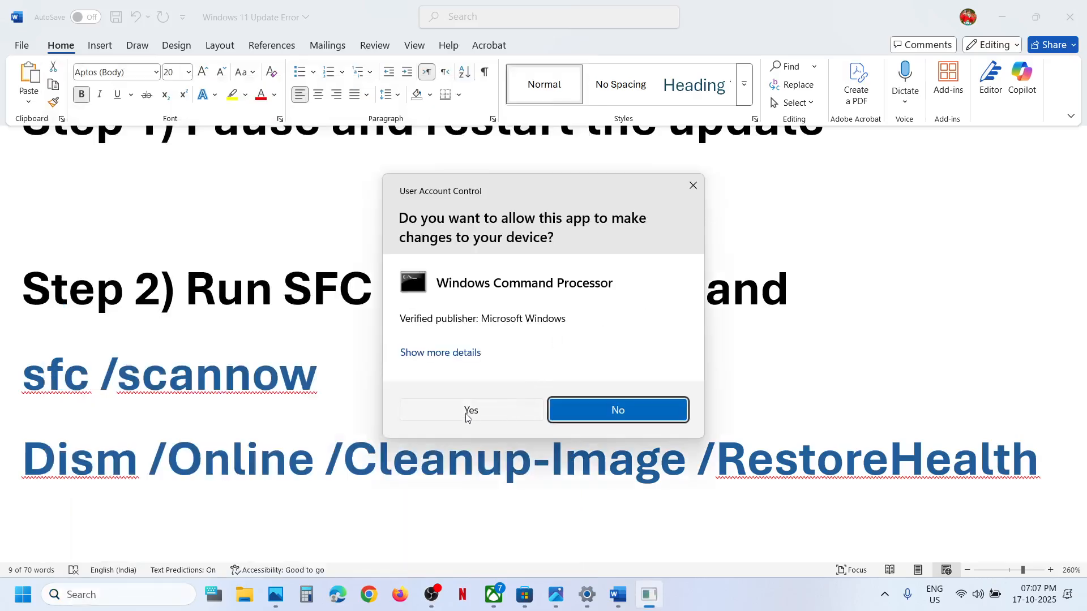
pyautogui.click(467, 418)
# Copy the sfc /scannow command from the document and run it in Command Prompt
pyautogui.click(57, 393)
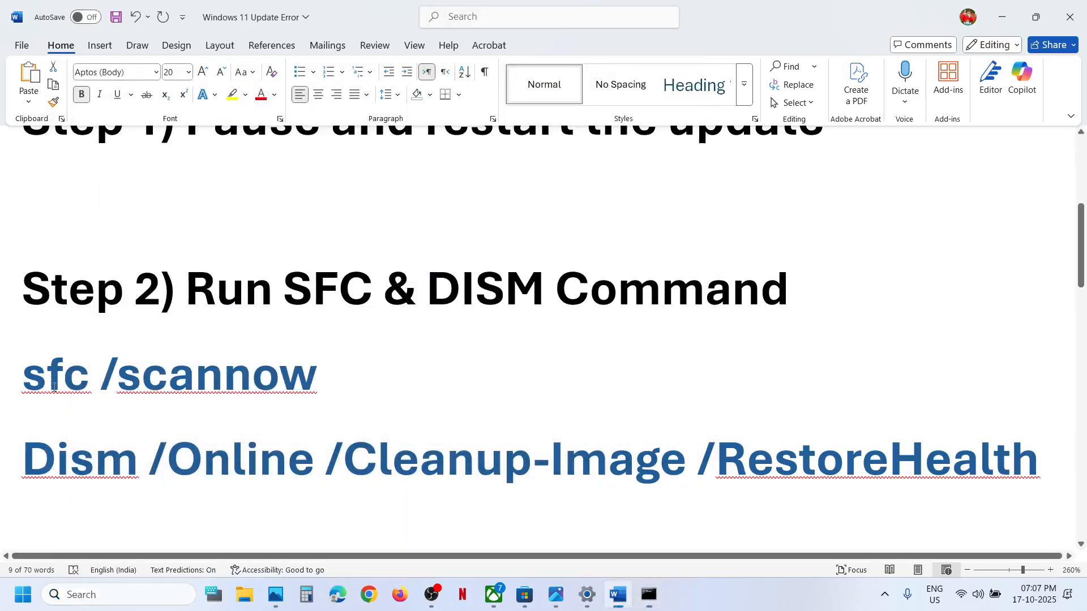
pyautogui.tripleClick(213, 369)
pyautogui.hotkey('alt', 'Tab')
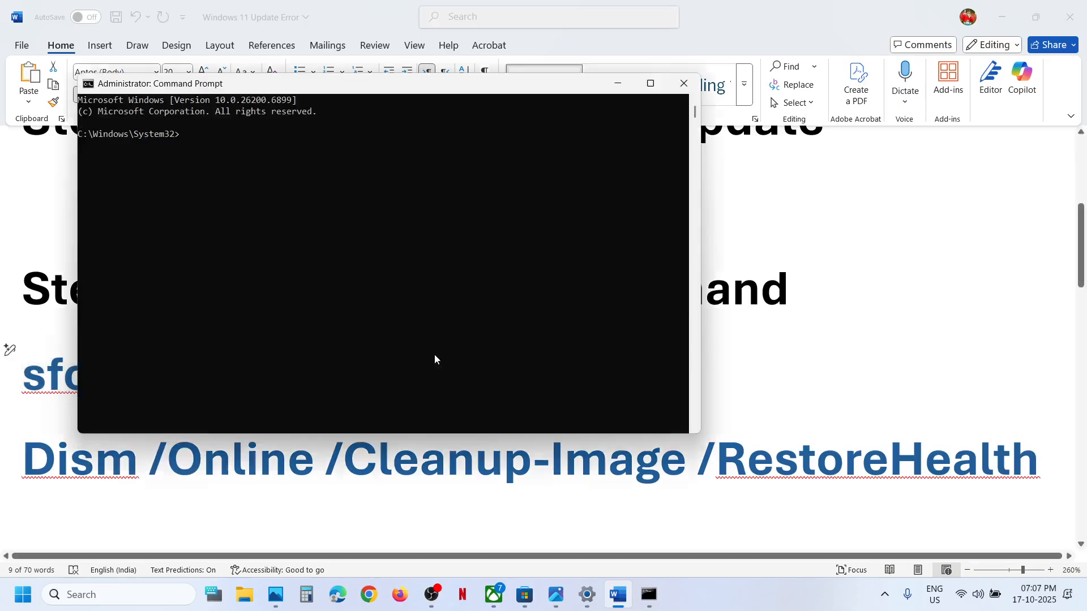
pyautogui.write('sfc /scannow')
pyautogui.press('Return')
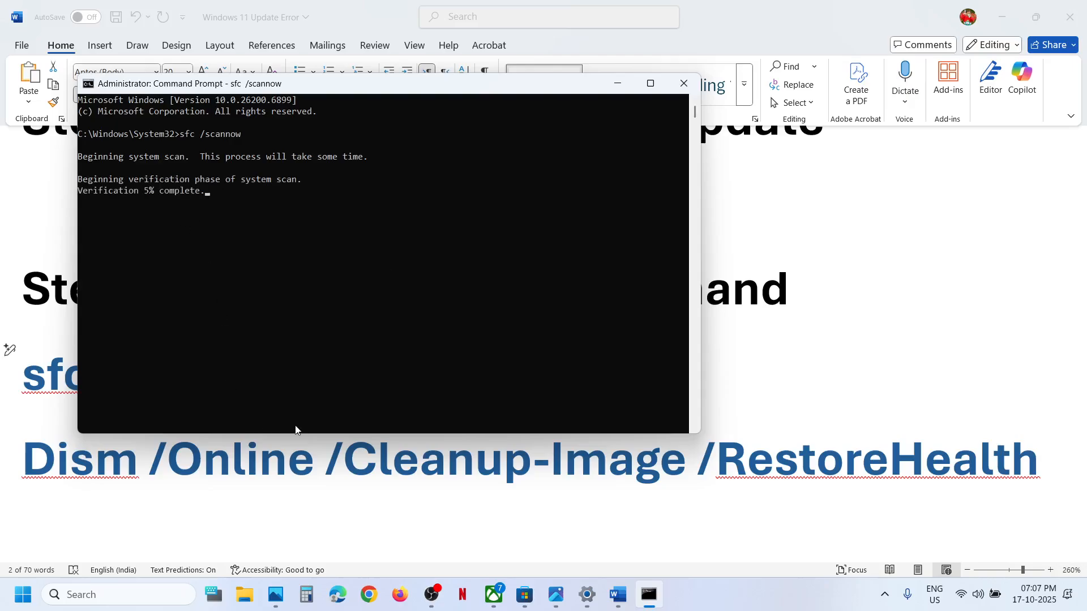
# Select the Dism /Online /Cleanup-Image /RestoreHealth command in the document and switch between it and Command Prompt
pyautogui.tripleClick(296, 457)
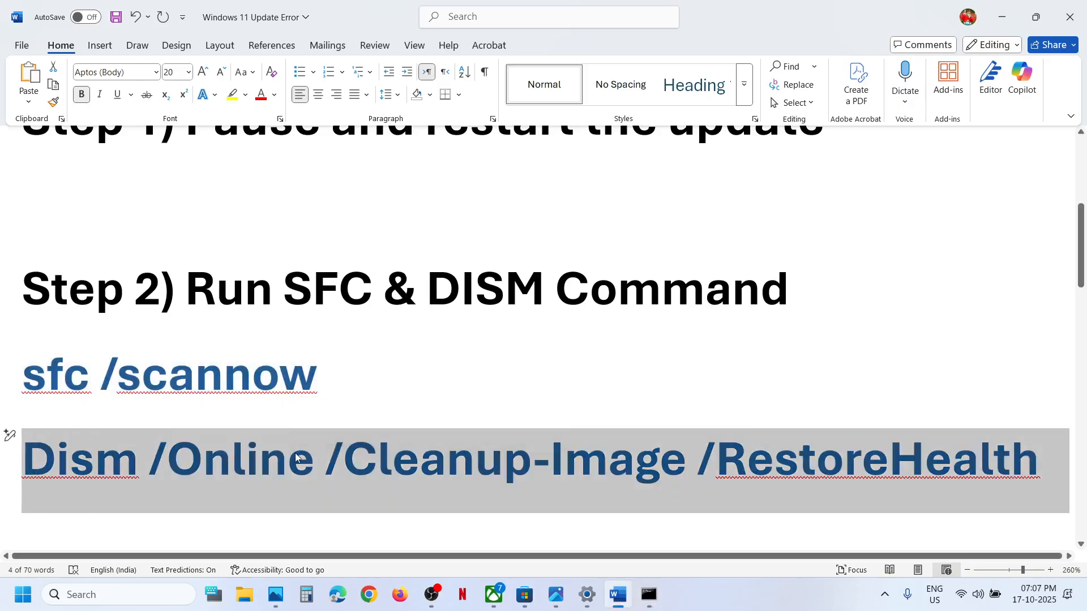
pyautogui.hotkey('alt', 'Tab')
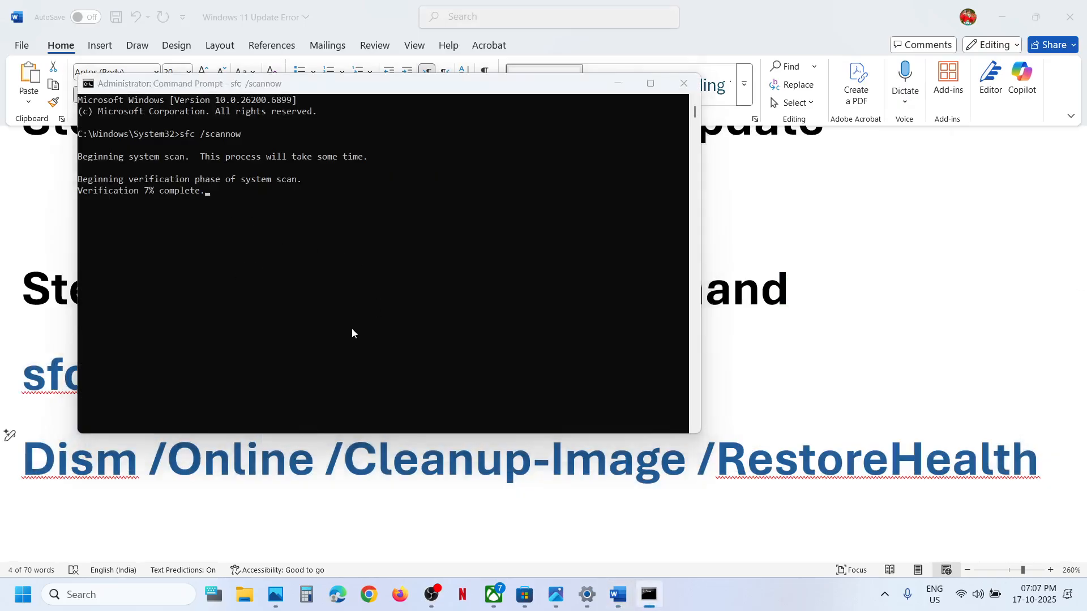
pyautogui.hotkey('alt', 'Tab')
pyautogui.hotkey('alt', 'Tab')
pyautogui.hotkey('alt', 'Tab')
# Bring up the computer's power options and dismiss them without restarting
pyautogui.press('super')
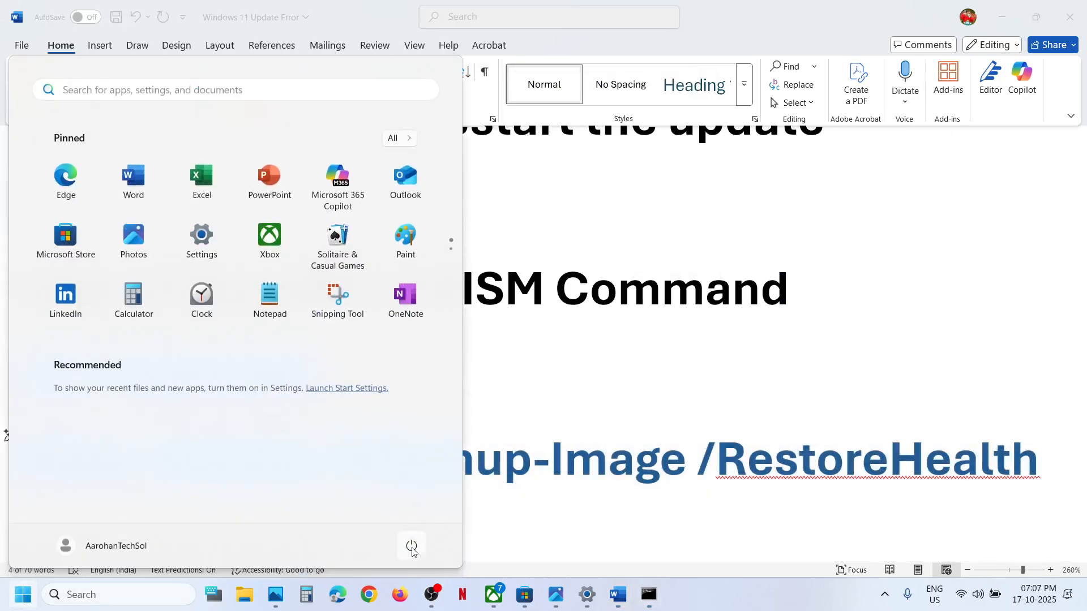
pyautogui.click(411, 546)
pyautogui.click(537, 460)
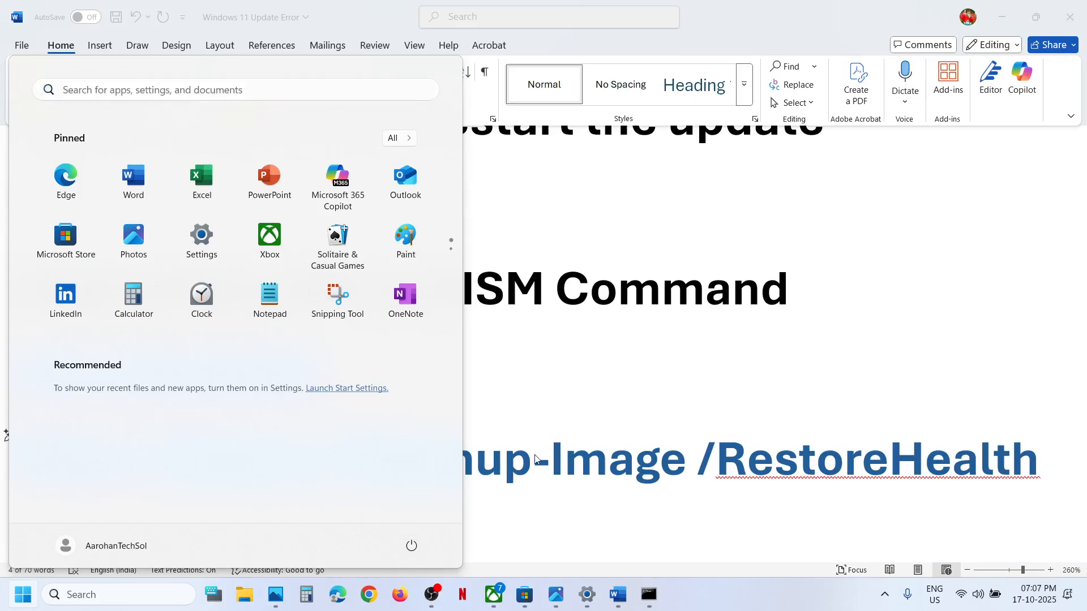
pyautogui.click(536, 460)
# Read Step 3 in the document and open the Services console
pyautogui.scroll(-5, 536, 456)
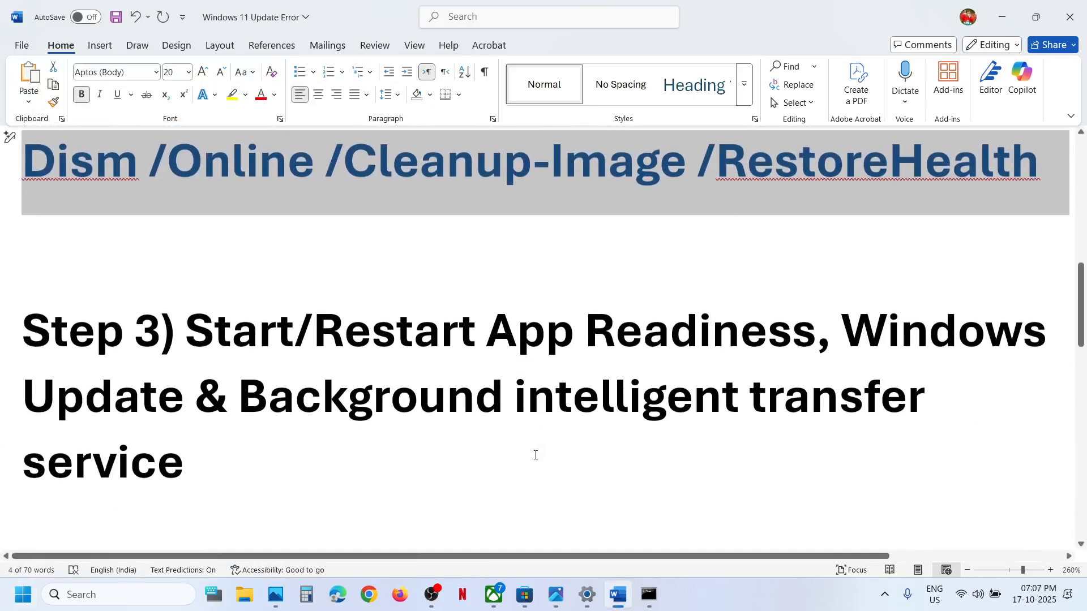
pyautogui.click(132, 599)
pyautogui.write('services')
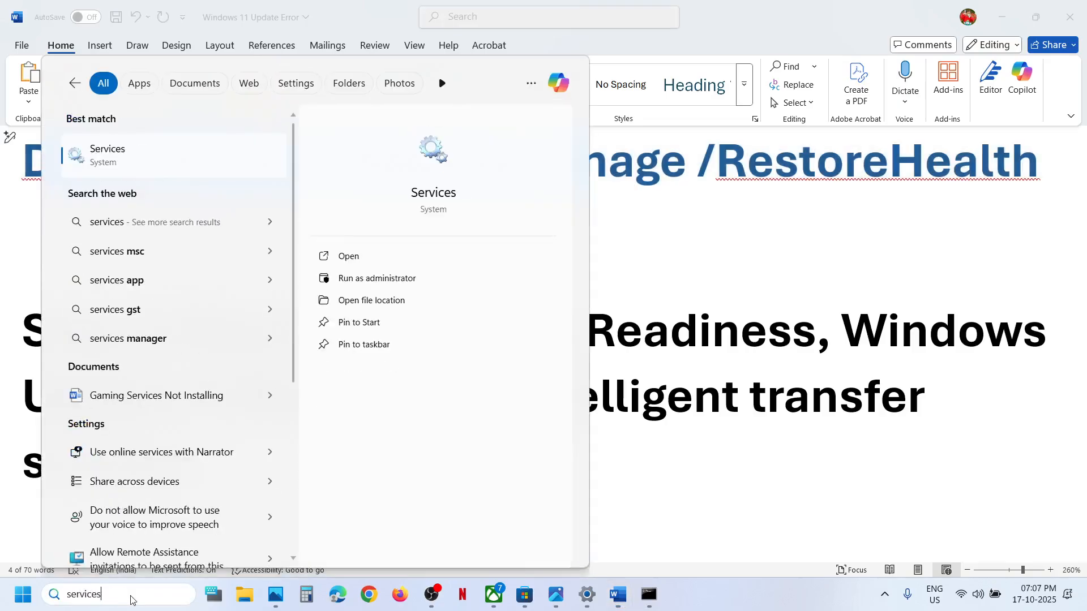
pyautogui.press('Return')
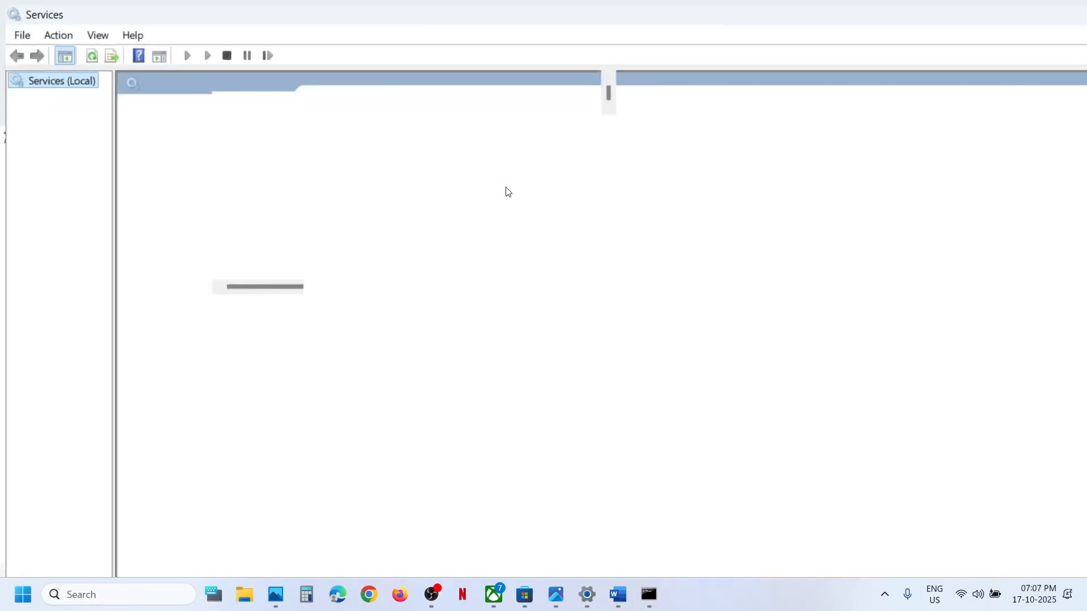
# Set the Windows Update service's startup type to Automatic and restart the service
pyautogui.click(363, 311)
pyautogui.press('w')
pyautogui.scroll(-8, 364, 309)
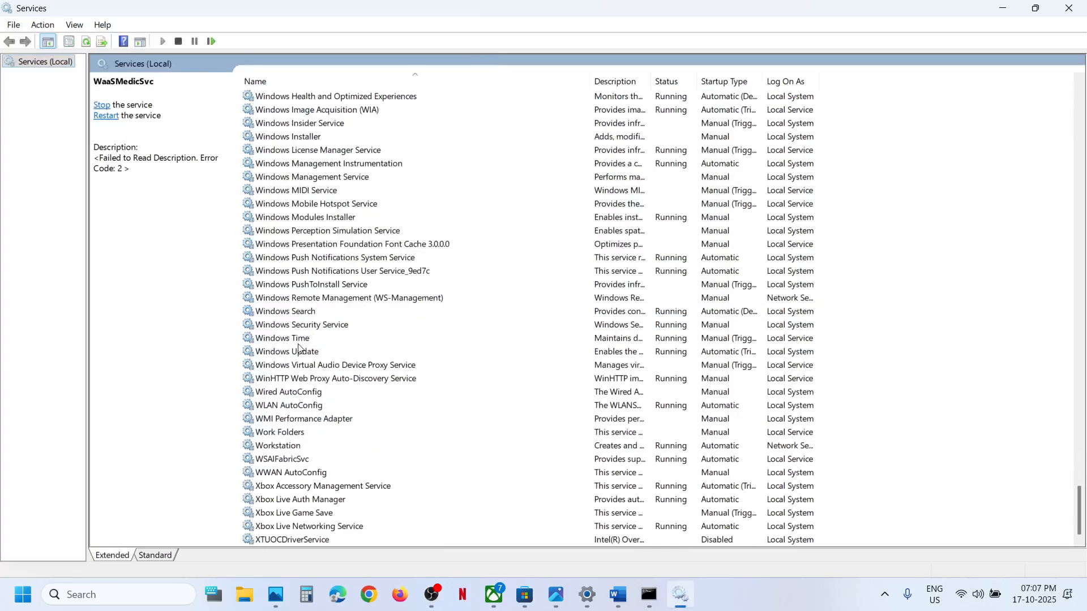
pyautogui.click(298, 352)
pyautogui.doubleClick(385, 356)
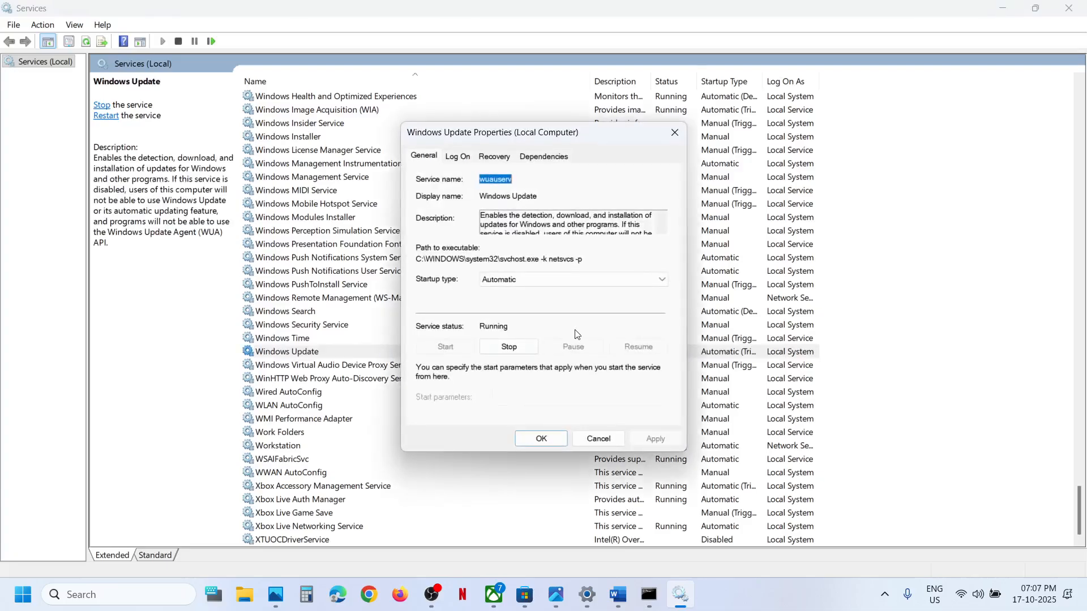
pyautogui.click(518, 280)
pyautogui.click(520, 305)
pyautogui.click(655, 439)
pyautogui.click(528, 439)
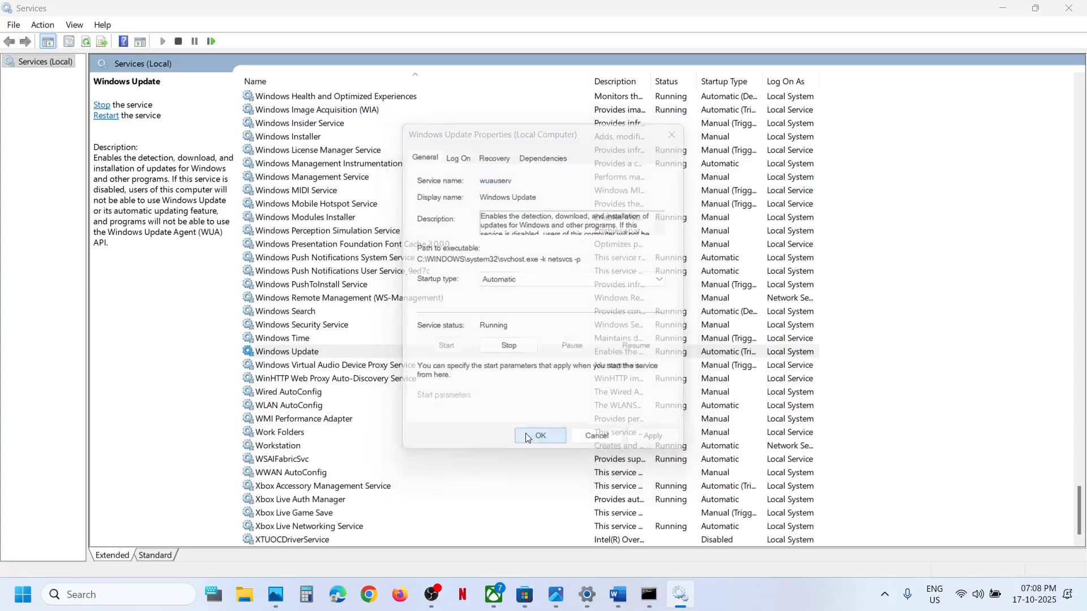
pyautogui.rightClick(321, 353)
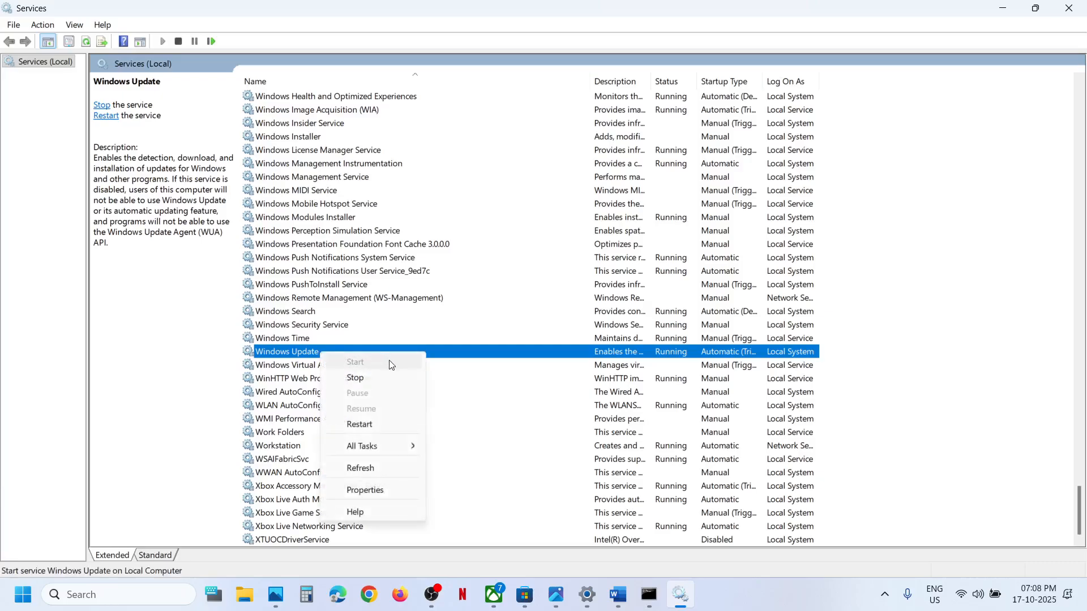
pyautogui.click(360, 425)
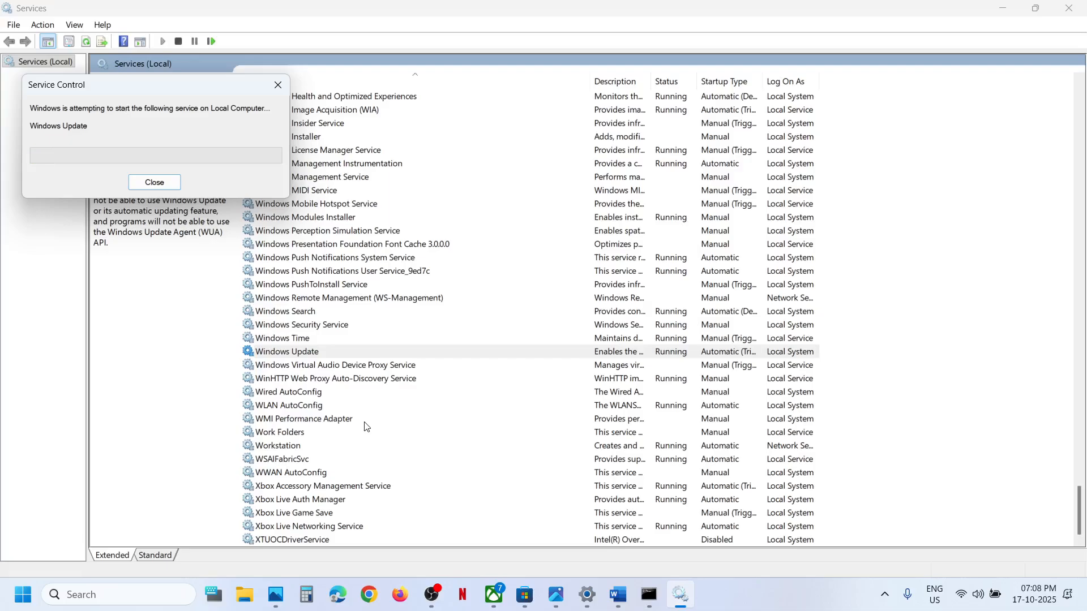
# Set the Background Intelligent Transfer Service's startup type to Automatic and apply it
pyautogui.click(390, 236)
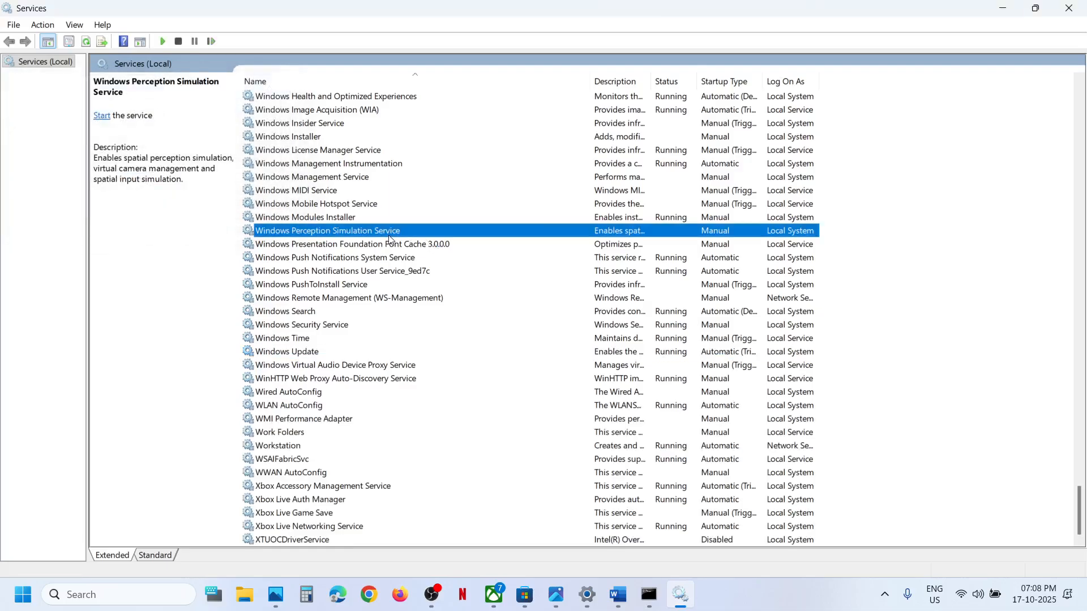
pyautogui.press('b')
pyautogui.scroll(3, 390, 239)
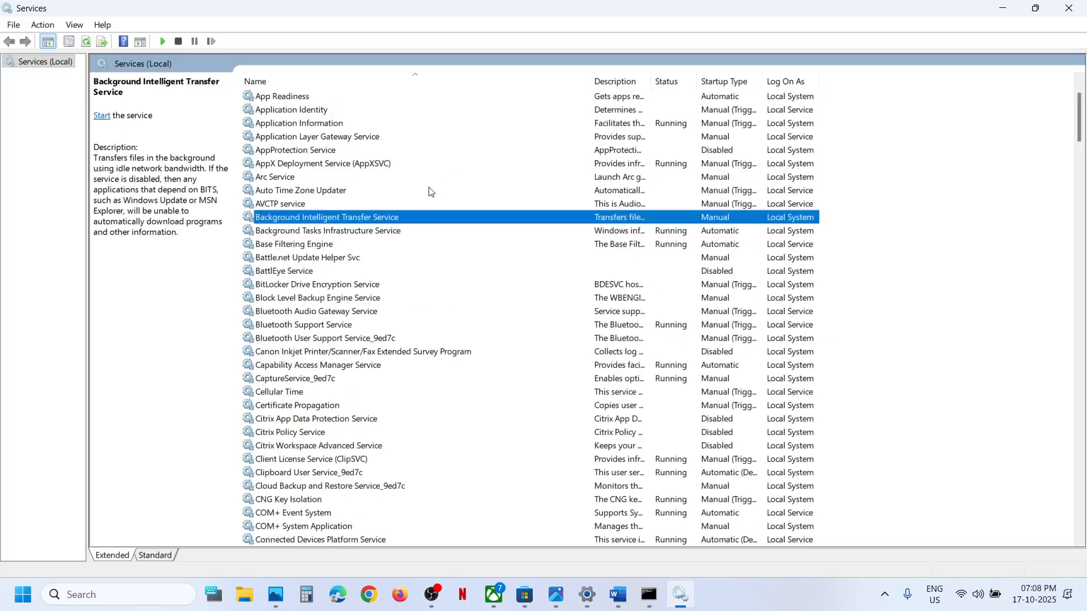
pyautogui.doubleClick(426, 225)
pyautogui.click(531, 279)
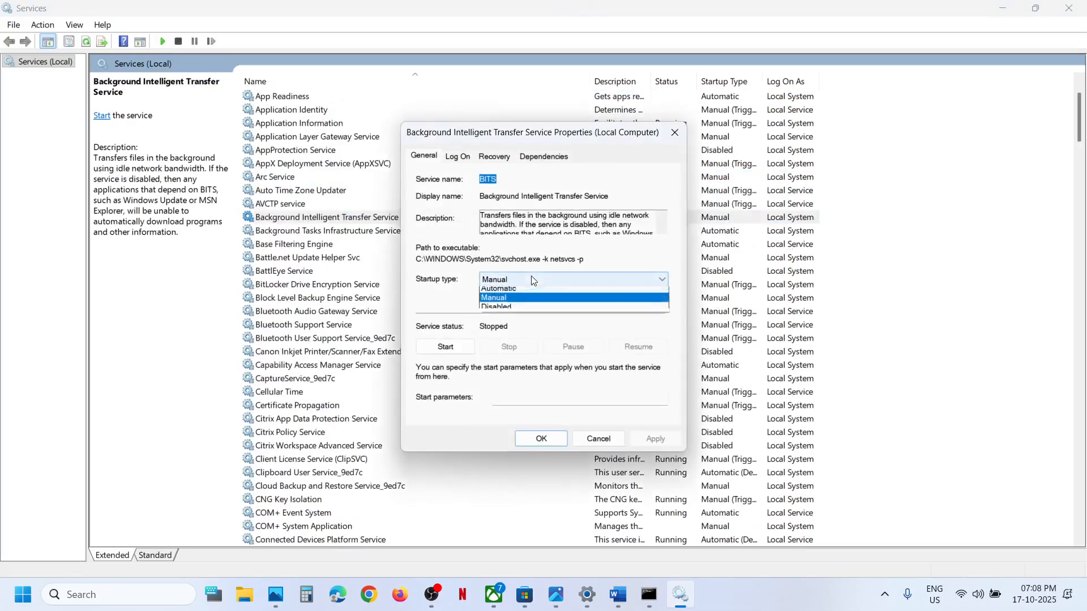
pyautogui.click(522, 301)
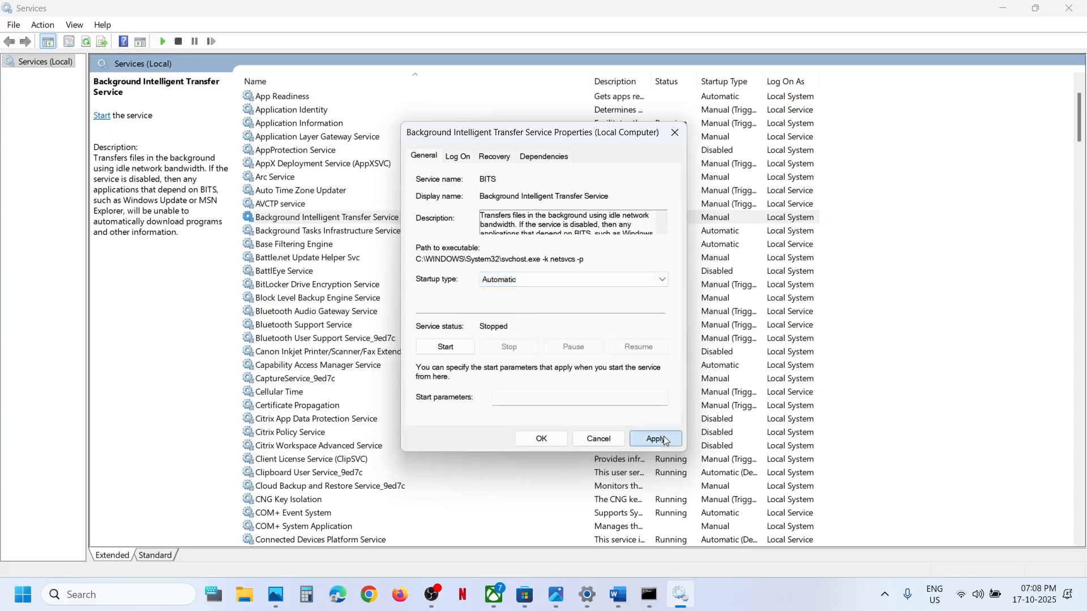
pyautogui.click(655, 439)
# Start the Background Intelligent Transfer Service, close its properties, and restart it
pyautogui.click(440, 347)
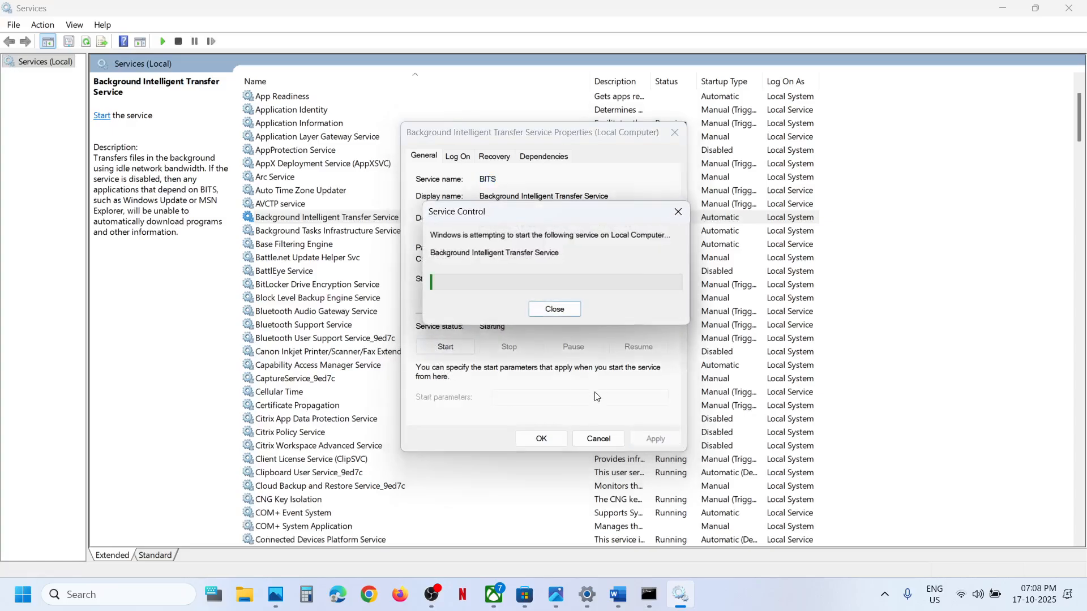
pyautogui.click(541, 440)
pyautogui.rightClick(363, 220)
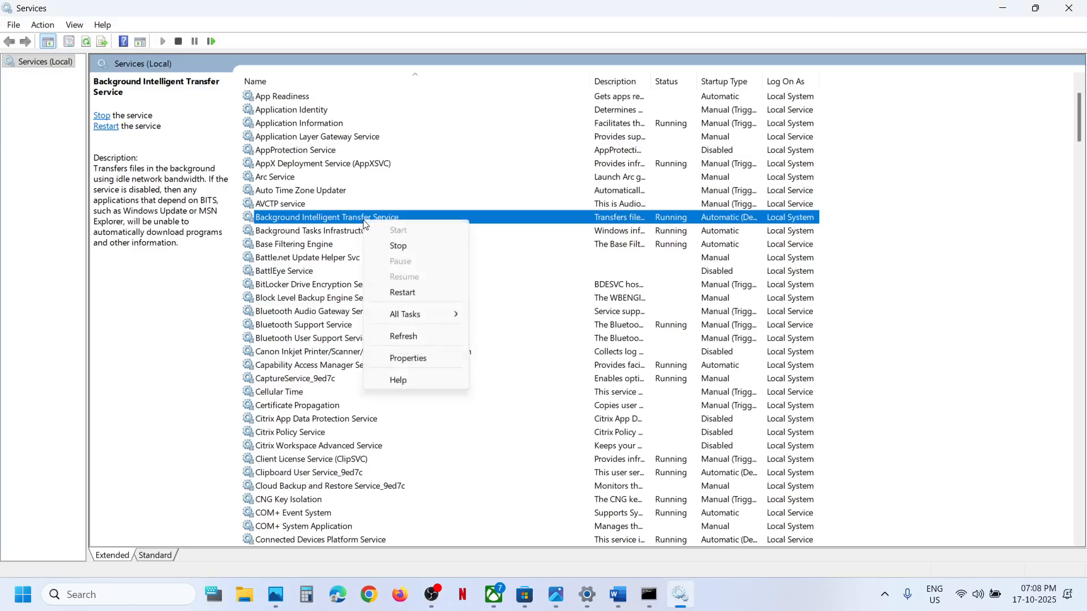
pyautogui.click(428, 300)
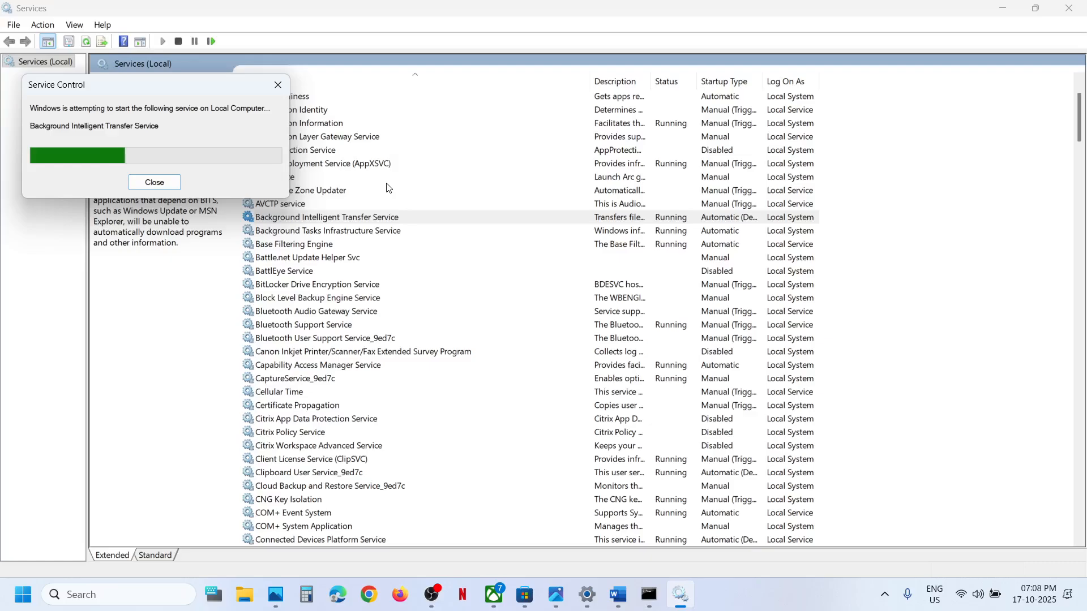
# Locate the App Readiness service and set its startup type to Automatic
pyautogui.press('a')
pyautogui.press('r')
pyautogui.press('i')
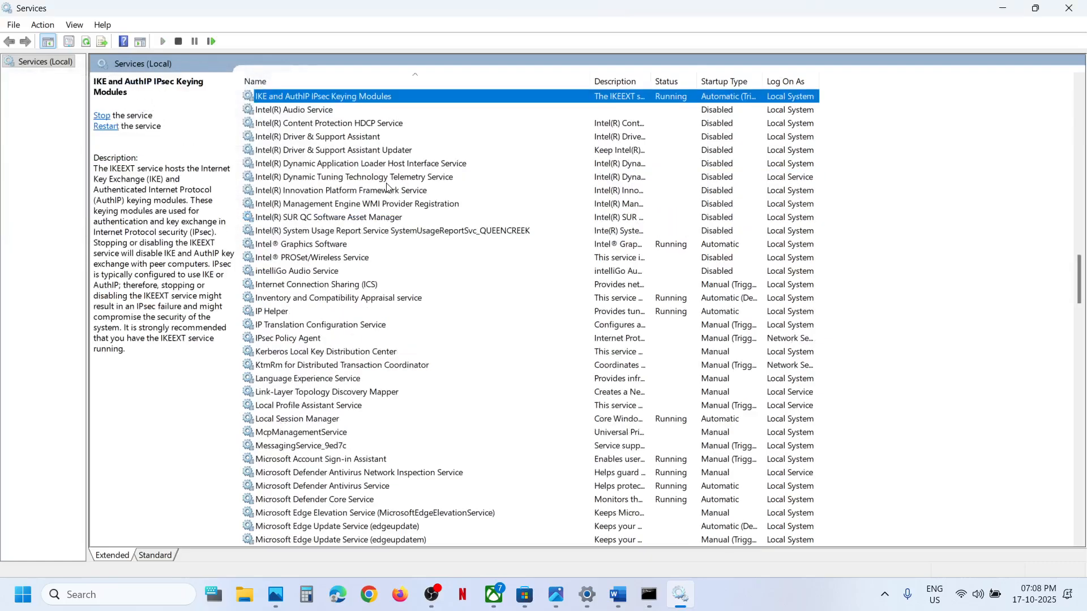
pyautogui.scroll(20, 387, 183)
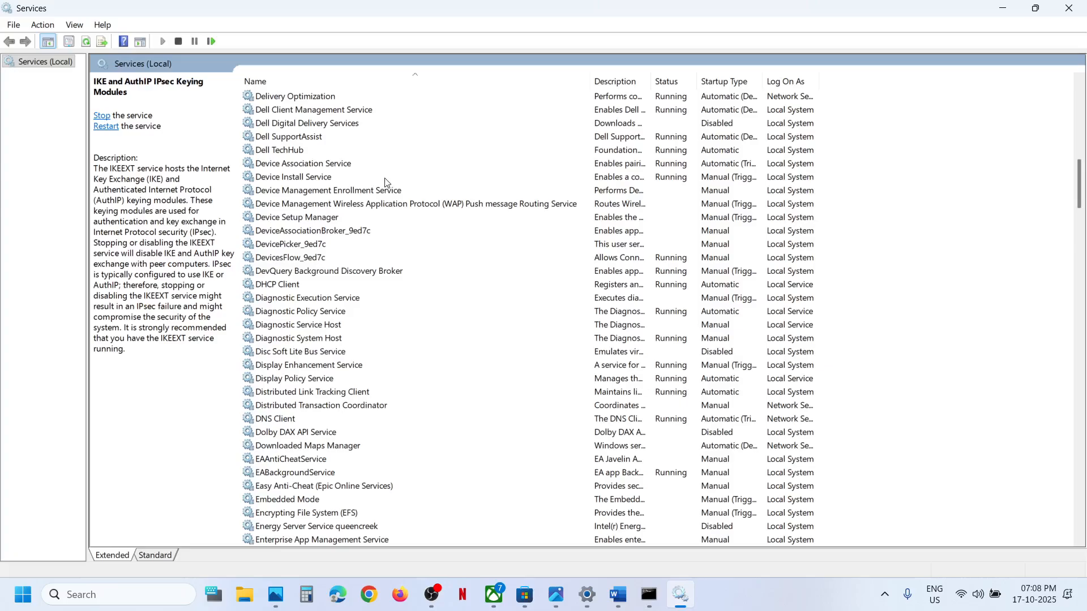
pyautogui.click(385, 178)
pyautogui.press('a')
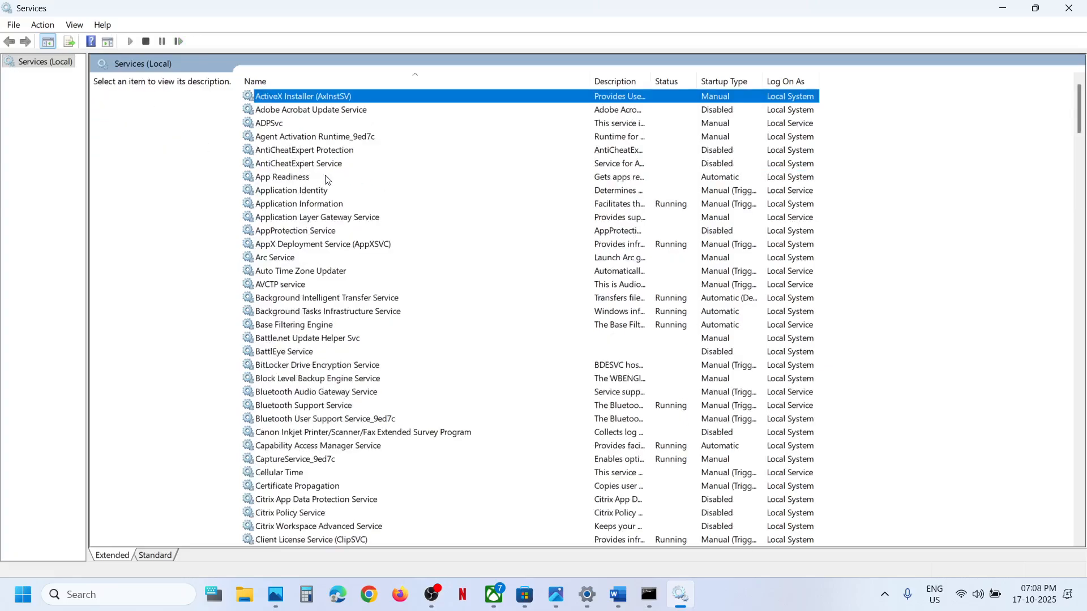
pyautogui.click(309, 179)
pyautogui.doubleClick(393, 175)
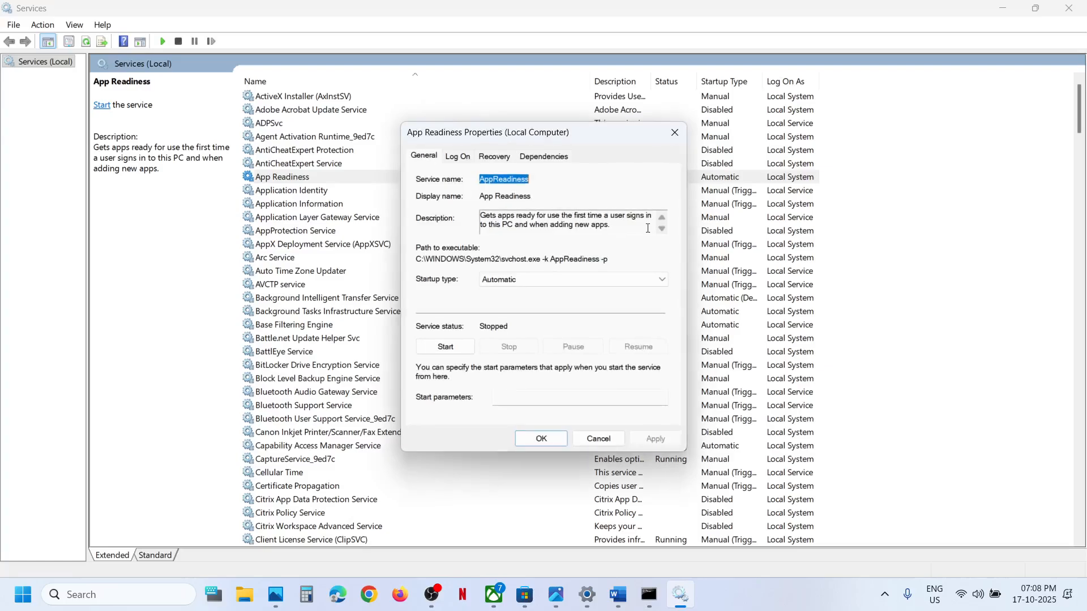
pyautogui.click(551, 281)
pyautogui.click(532, 305)
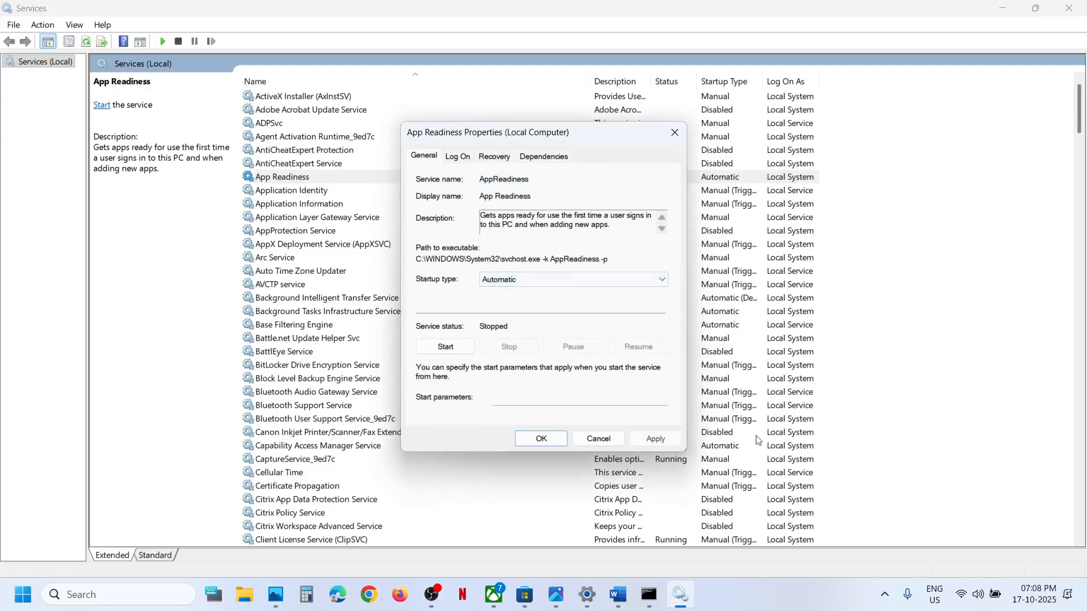
pyautogui.click(657, 440)
# Start the App Readiness service, close its properties, and restart it
pyautogui.click(443, 347)
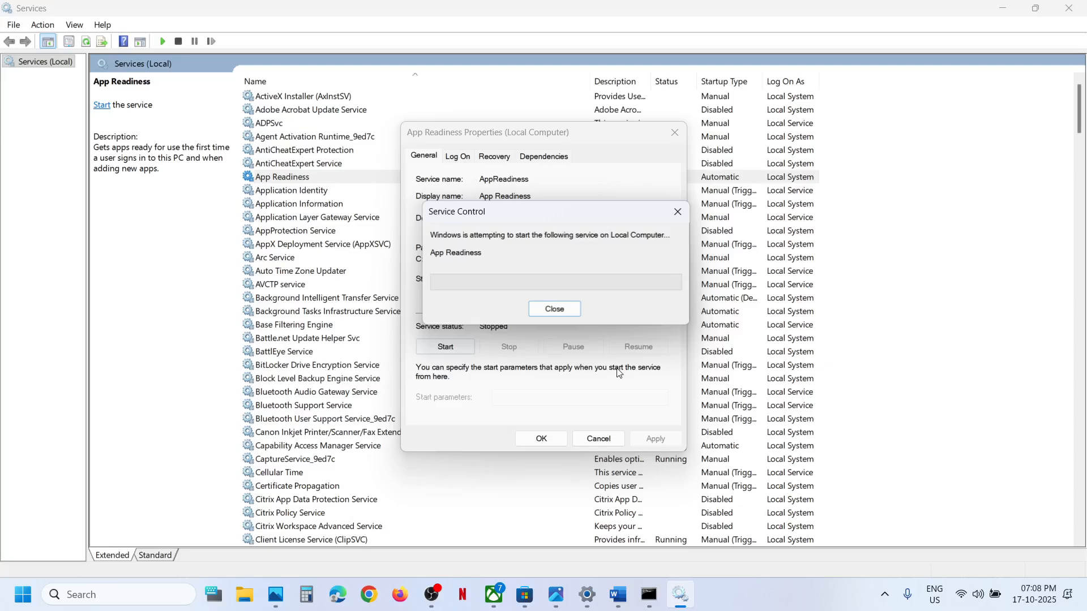
pyautogui.click(541, 438)
pyautogui.rightClick(317, 177)
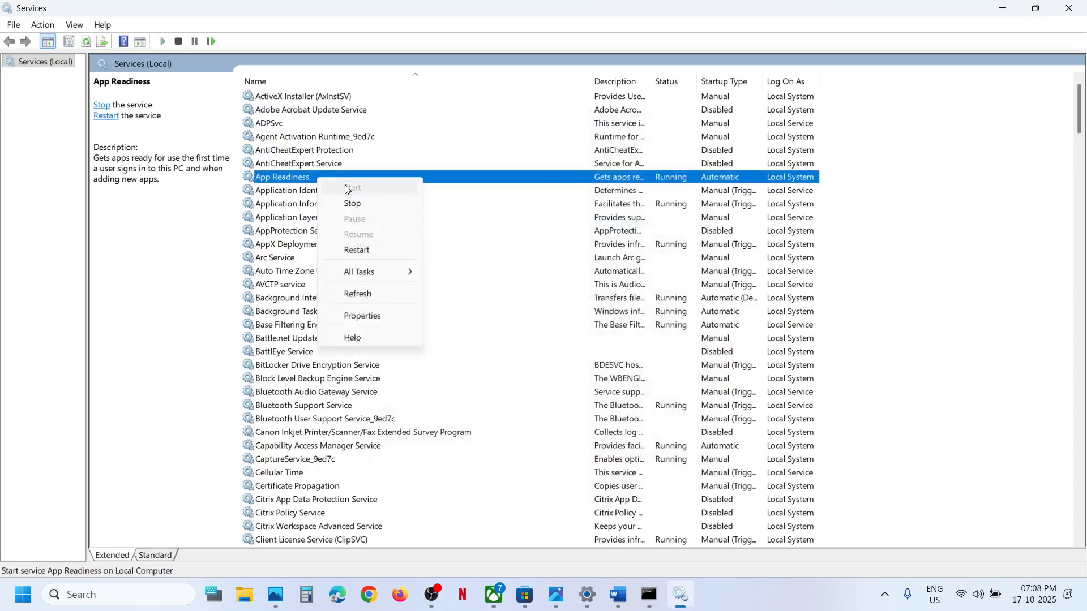
pyautogui.click(364, 253)
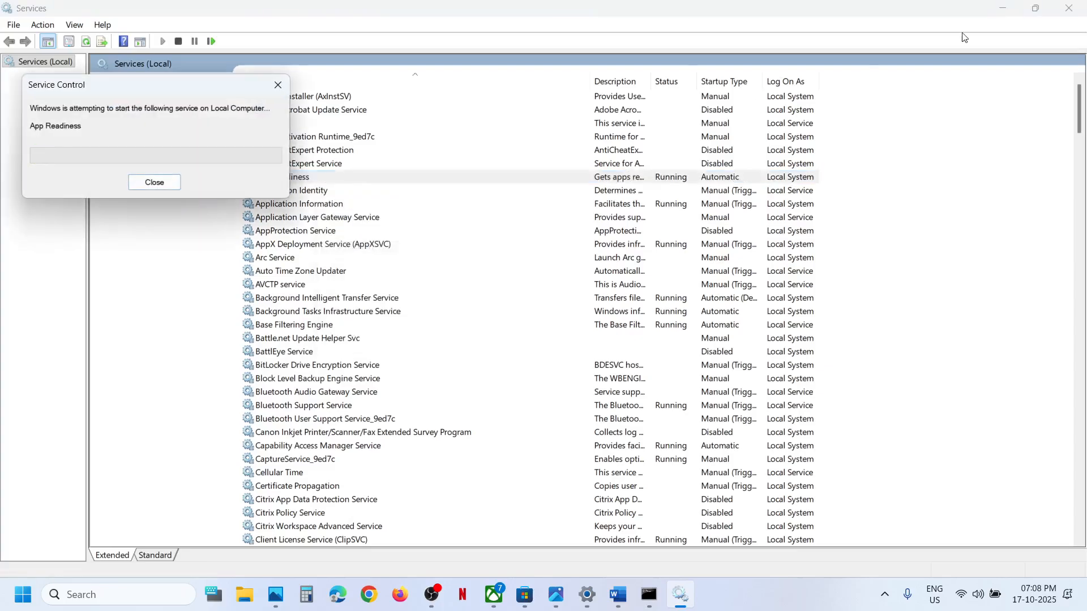
# Close the Services console and open the Microsoft Update Catalog link under Step 4 in the document
pyautogui.click(1069, 7)
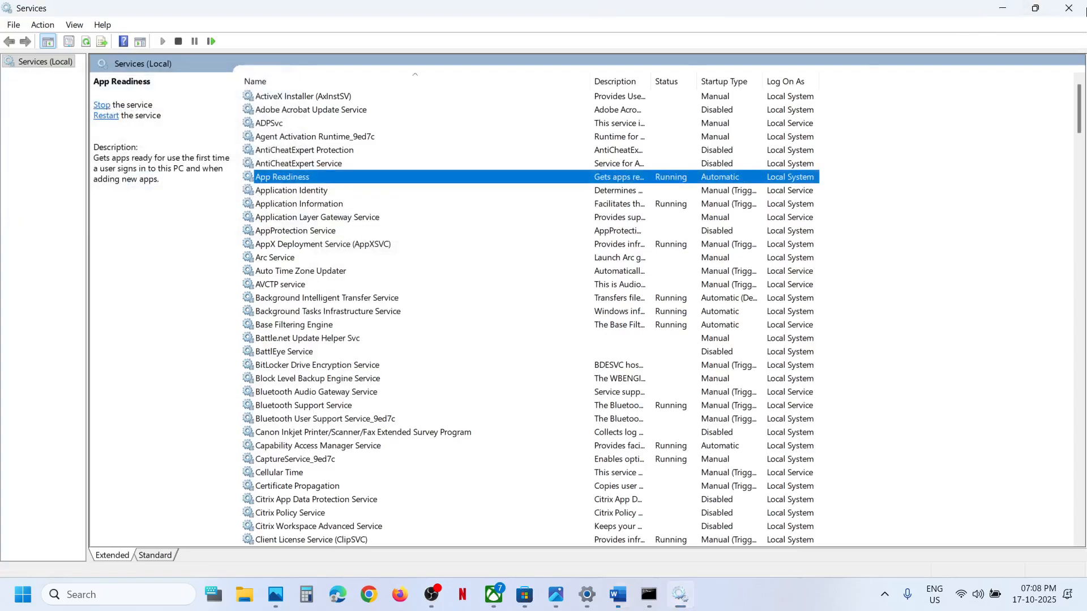
pyautogui.scroll(-10, 492, 329)
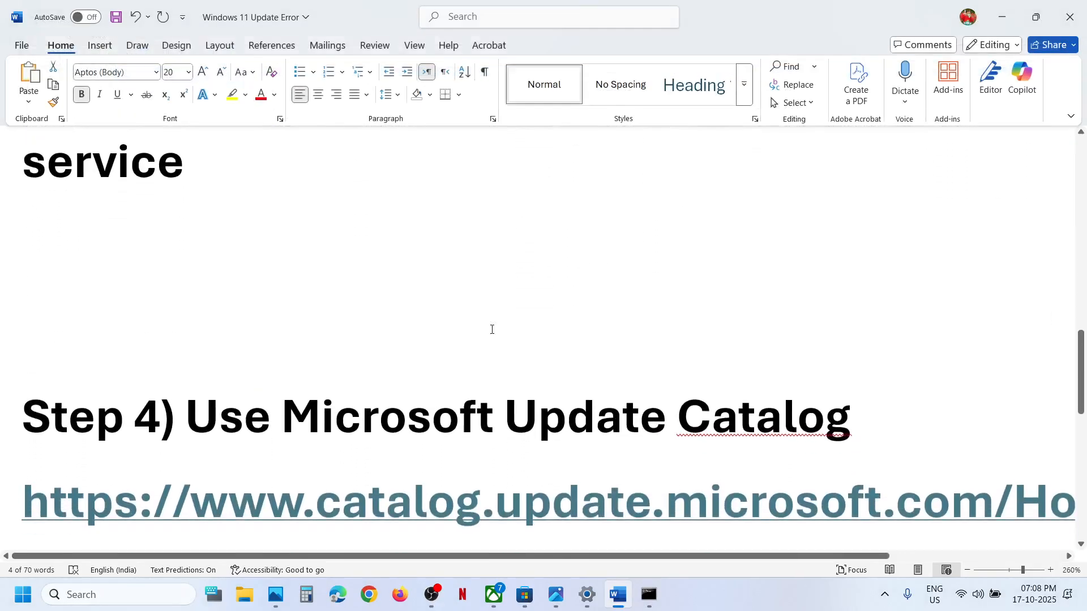
pyautogui.keyDown('ctrl'); pyautogui.click(429, 412); pyautogui.keyUp('ctrl')
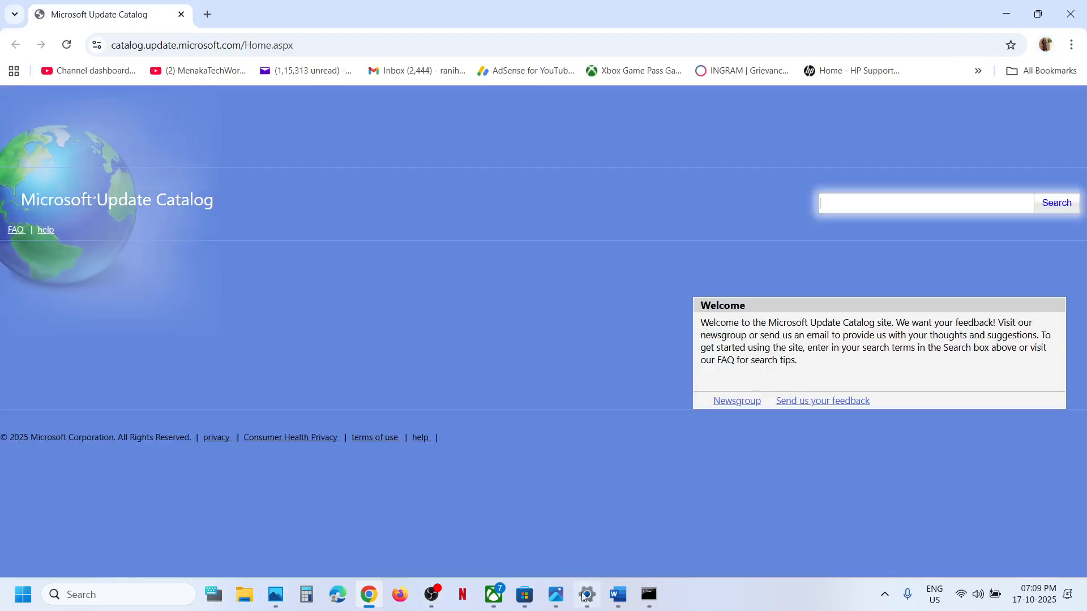
# Copy KB5066835 from the Windows Update history in Settings and search the Microsoft Update Catalog for it
pyautogui.click(586, 601)
pyautogui.click(382, 319)
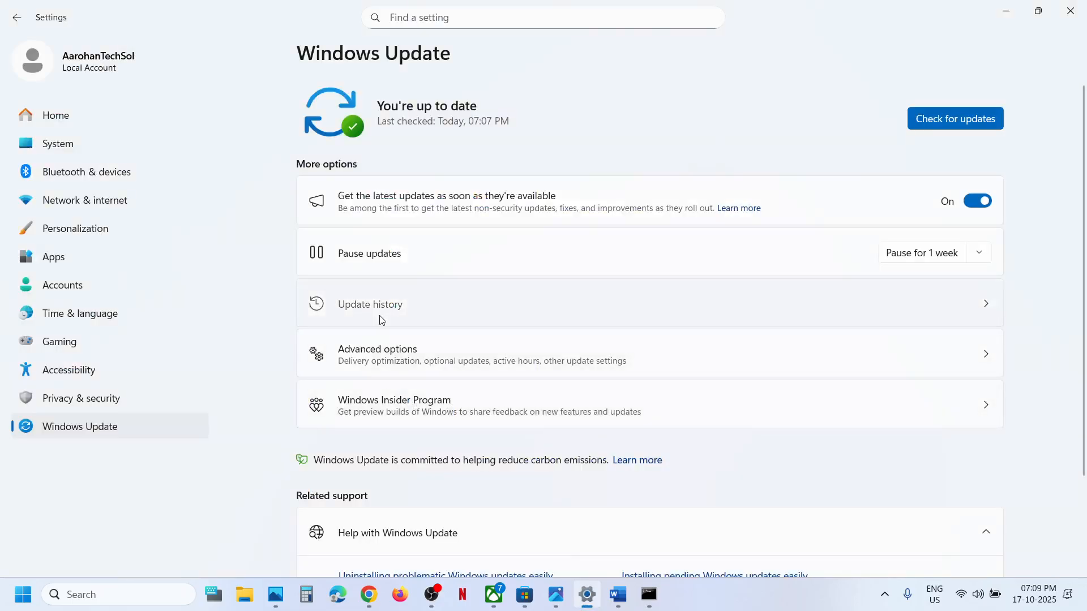
pyautogui.doubleClick(692, 272)
pyautogui.hotkey('ctrl', 'c')
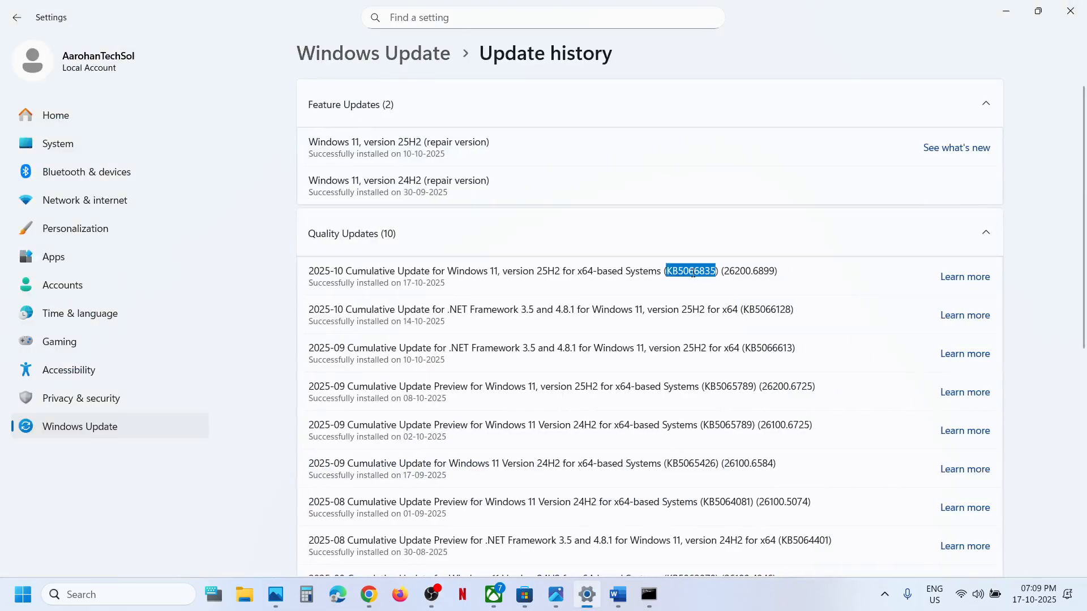
pyautogui.click(1006, 12)
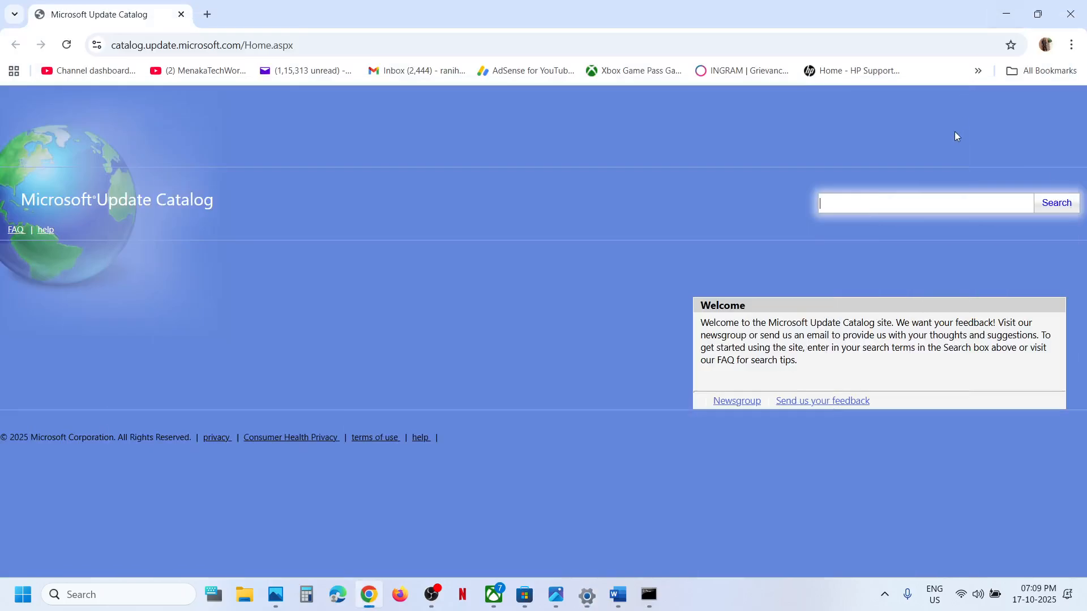
pyautogui.click(880, 203)
pyautogui.hotkey('ctrl', 'v')
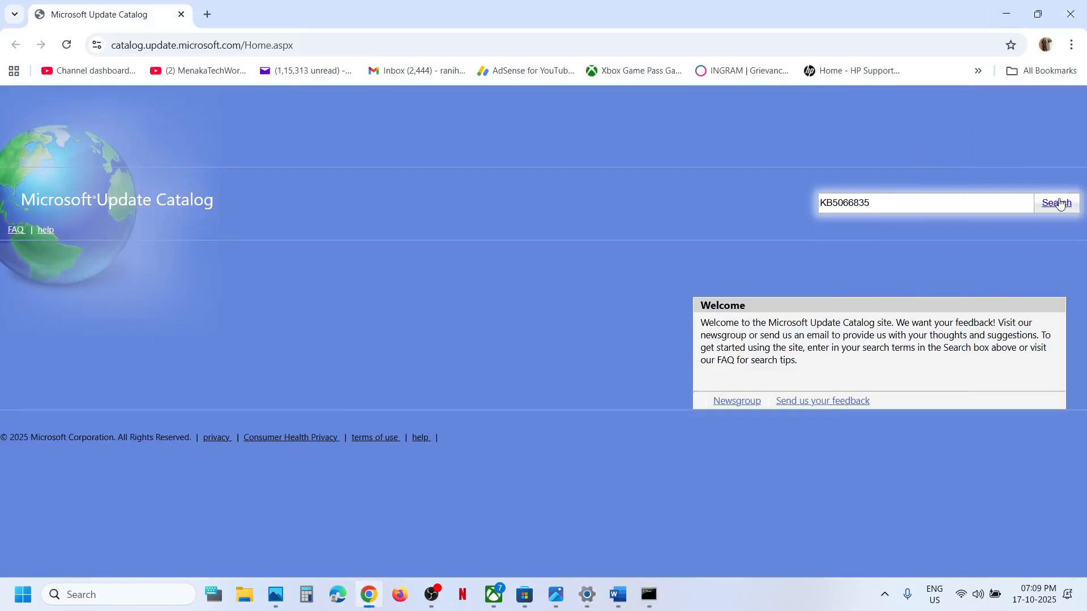
pyautogui.click(1057, 203)
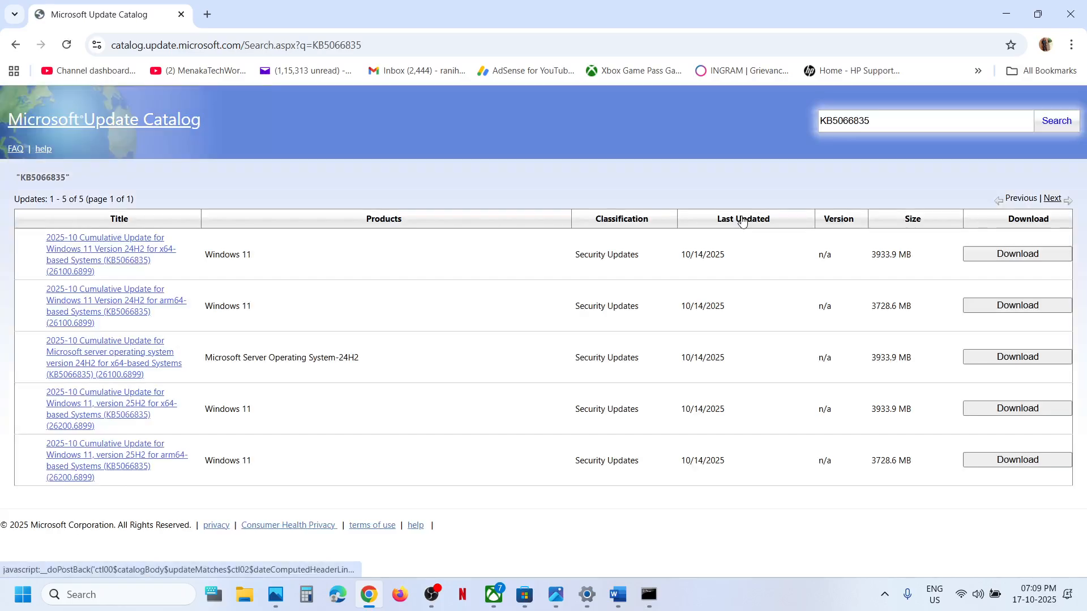
# Run winver to check the installed Windows version, and close the version window
pyautogui.click(112, 595)
pyautogui.write('wi')
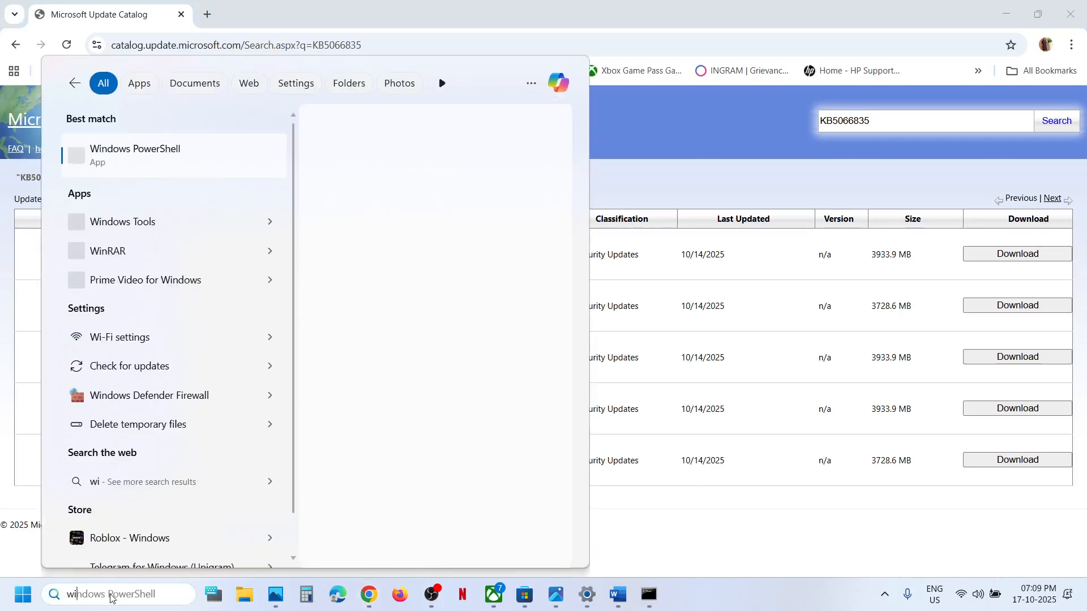
pyautogui.write('nver')
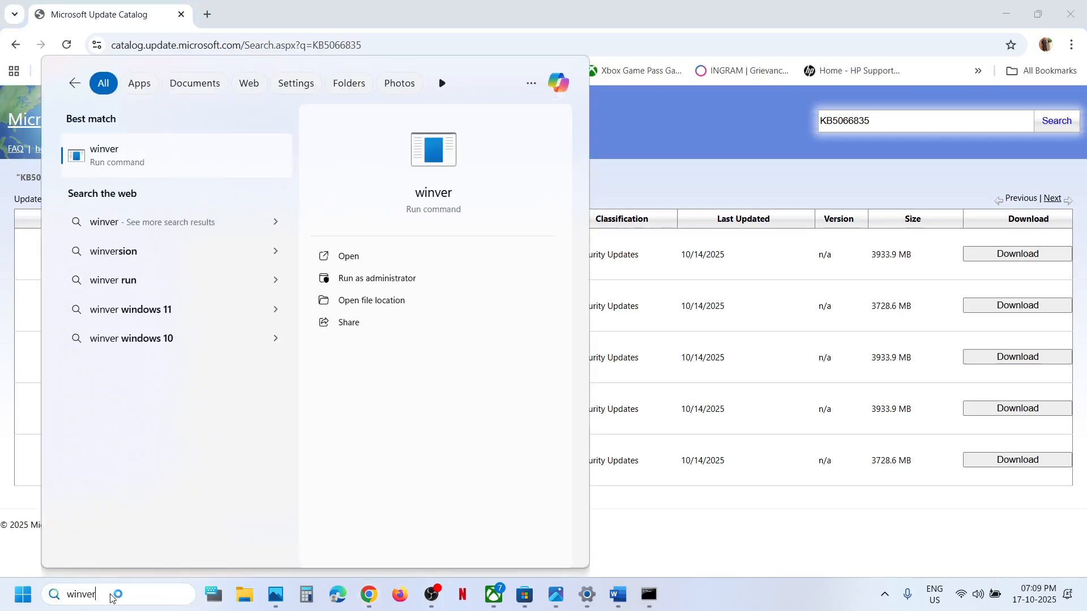
pyautogui.press('Return')
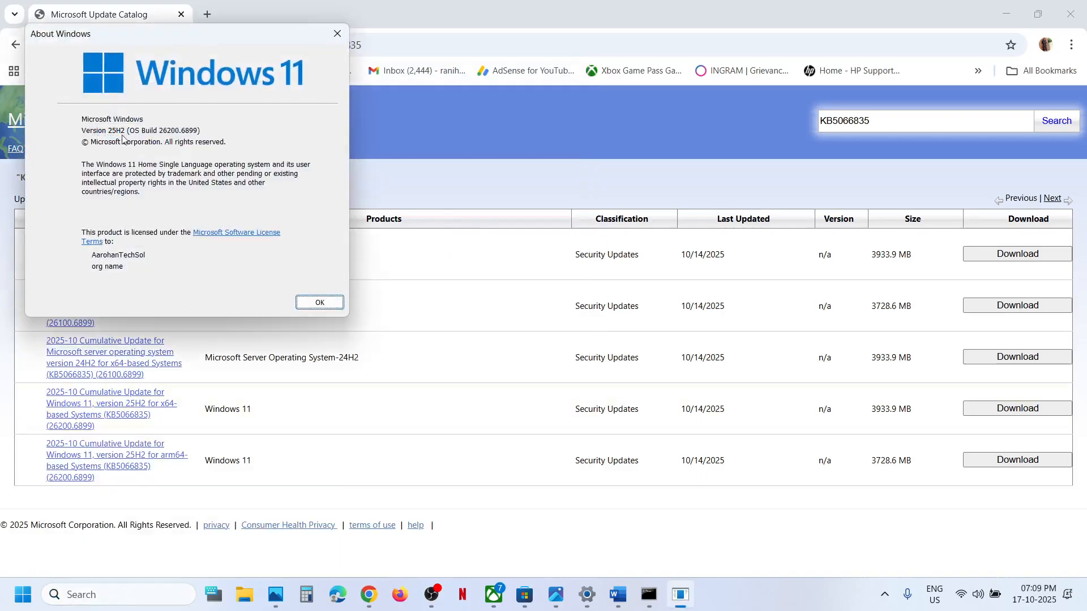
pyautogui.click(339, 32)
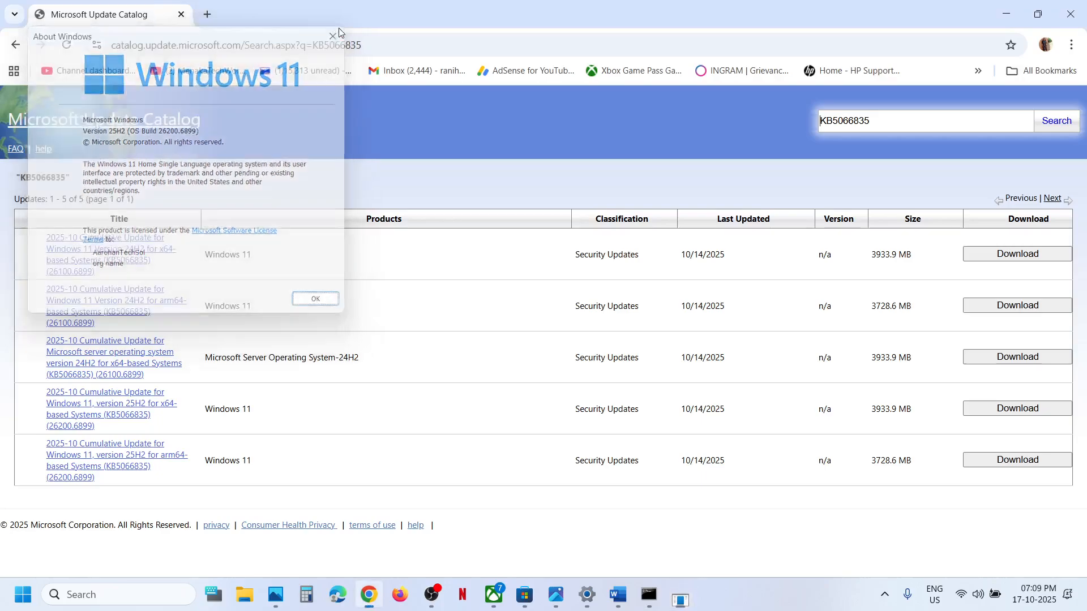
# Check the PC's system type in the System About settings, and close Settings
pyautogui.hotkey('alt', 'Tab')
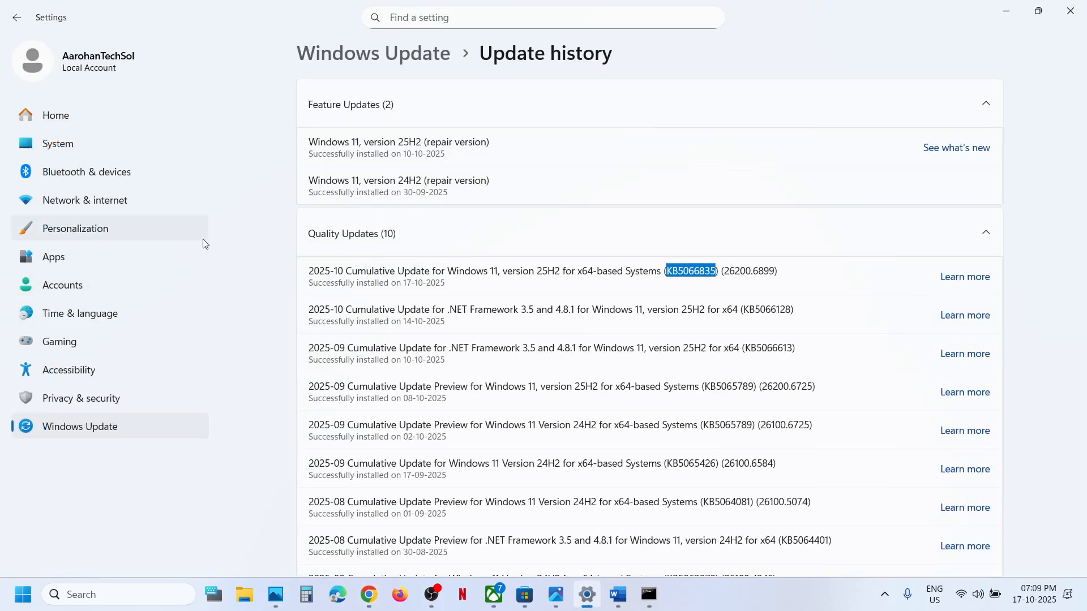
pyautogui.click(87, 143)
pyautogui.scroll(-10, 476, 391)
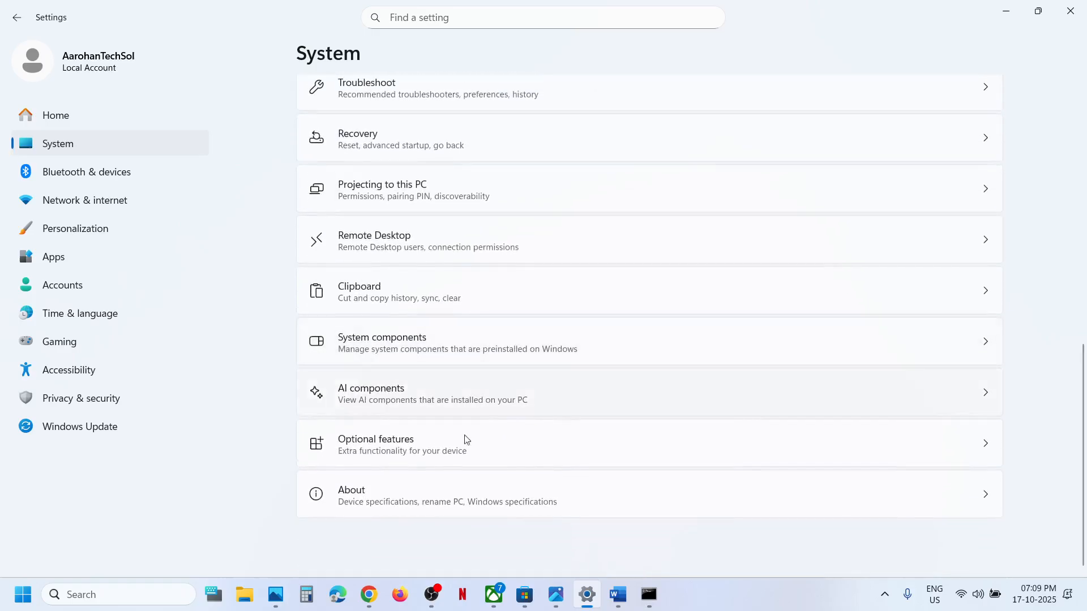
pyautogui.click(400, 504)
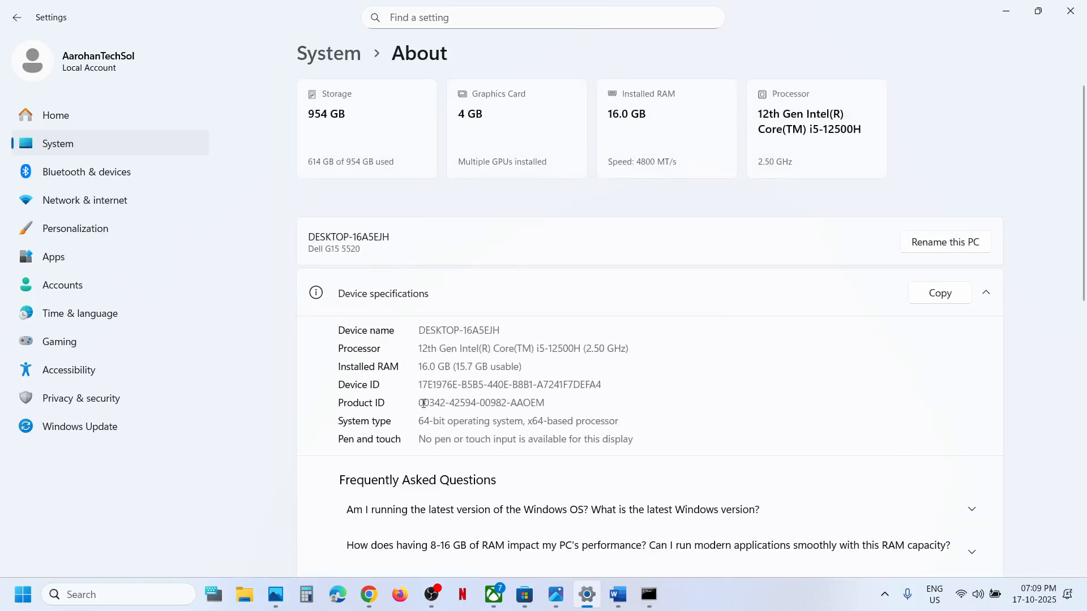
pyautogui.moveTo(426, 420); pyautogui.dragTo(619, 421)
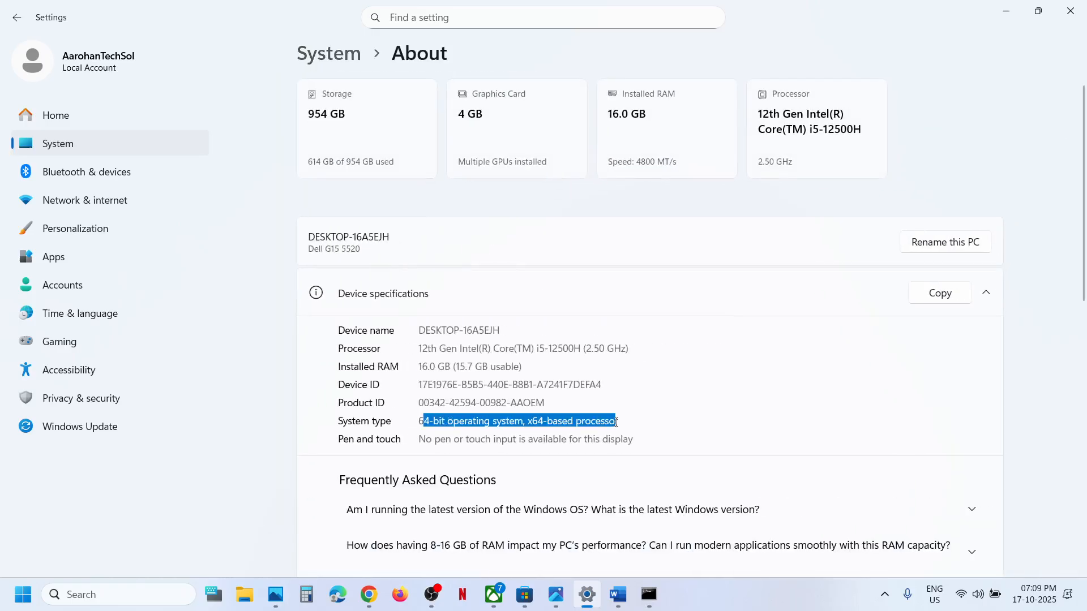
pyautogui.click(1071, 10)
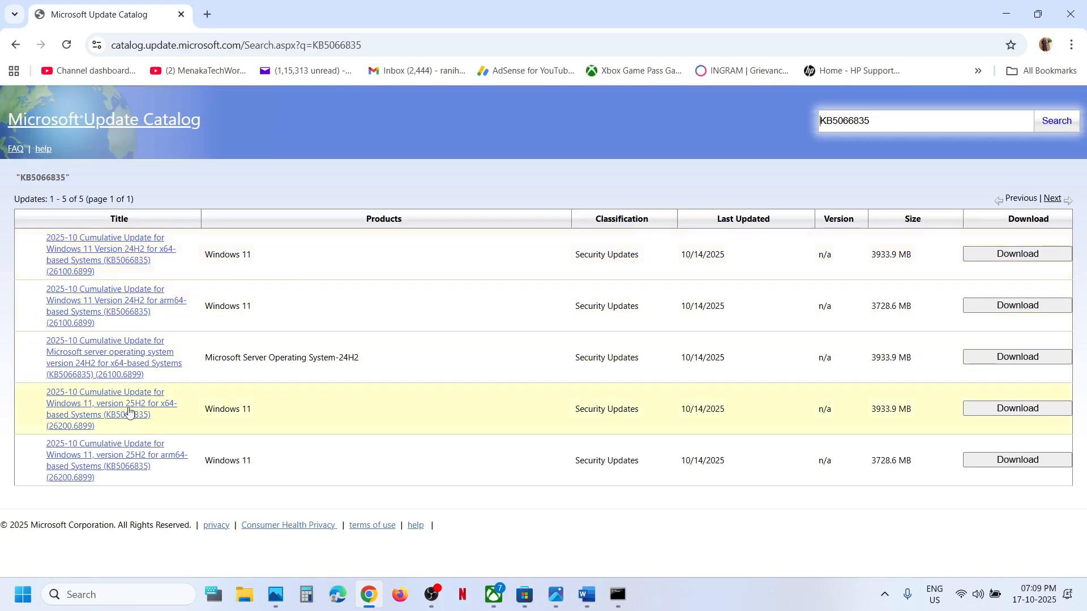
# Download the windows11.0-kb5066835-x64 .msu file for Windows 11, version 25H2 x64, and check its download progress
pyautogui.click(1056, 409)
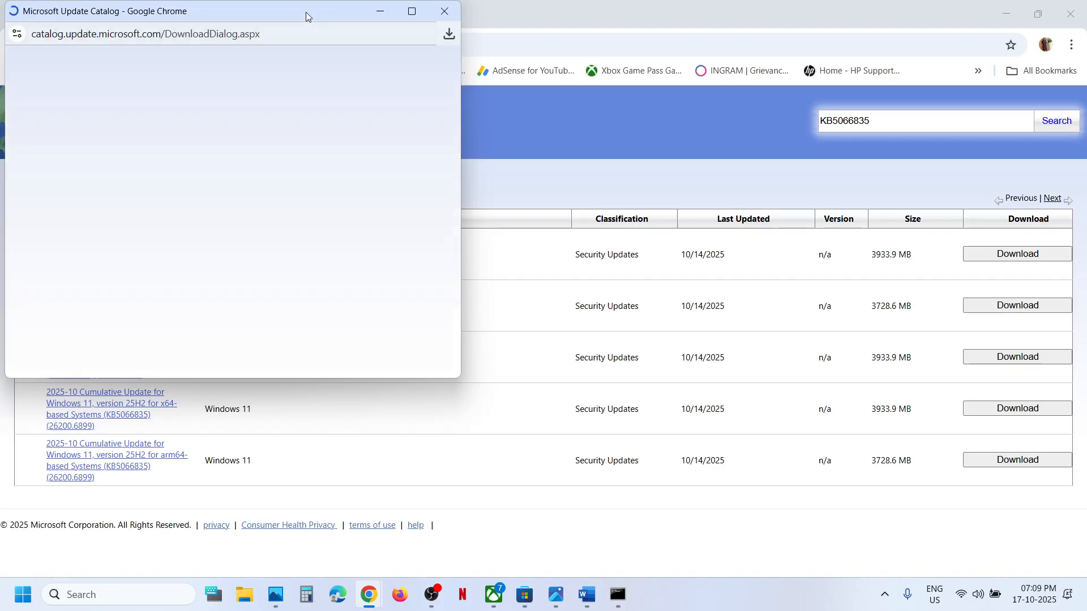
pyautogui.moveTo(306, 12); pyautogui.dragTo(612, 125)
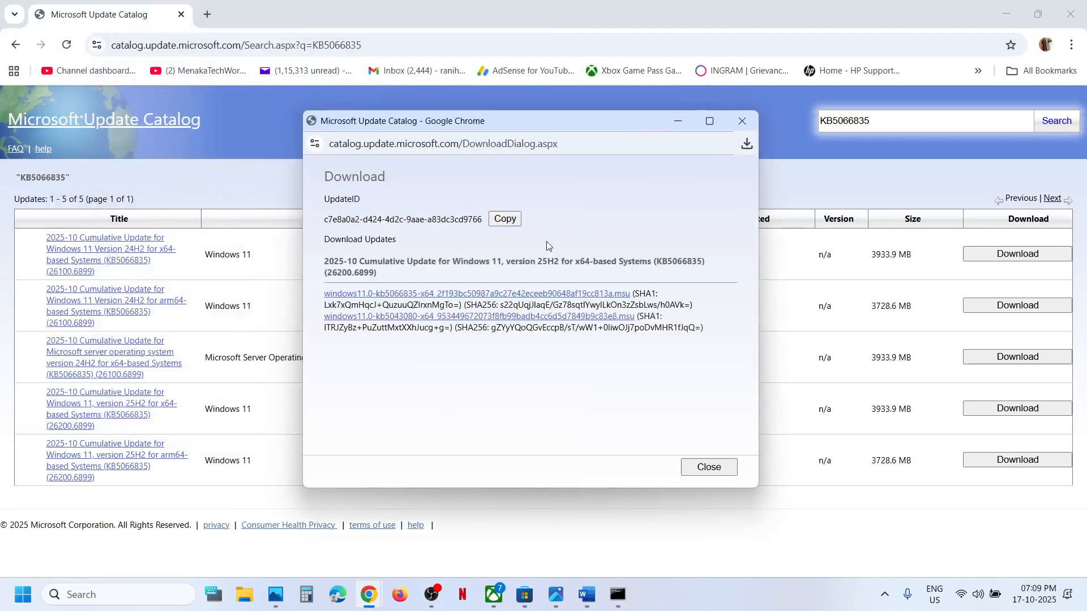
pyautogui.click(414, 299)
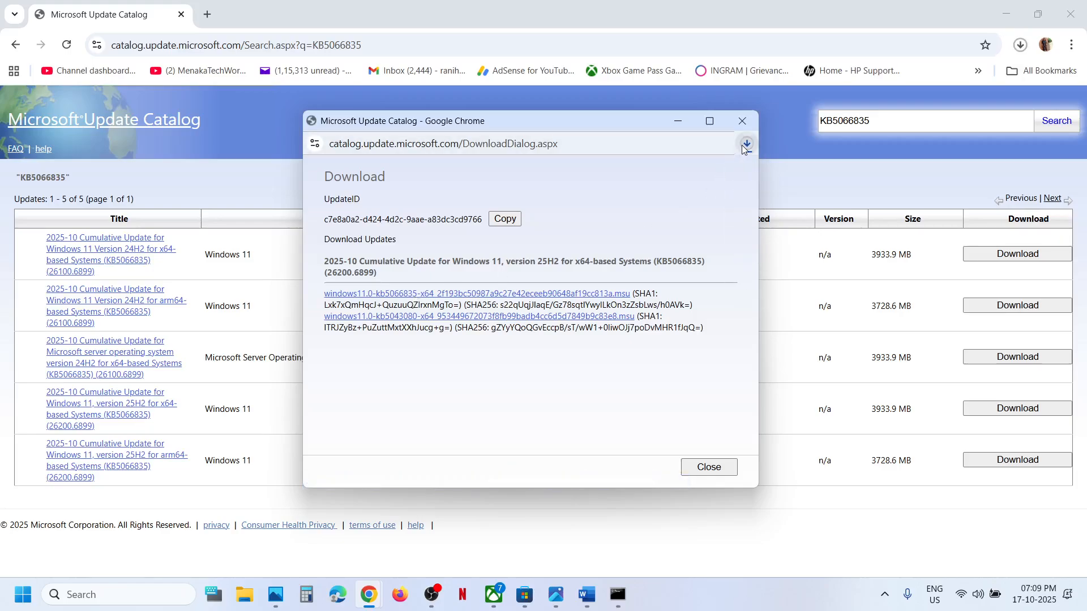
pyautogui.click(746, 145)
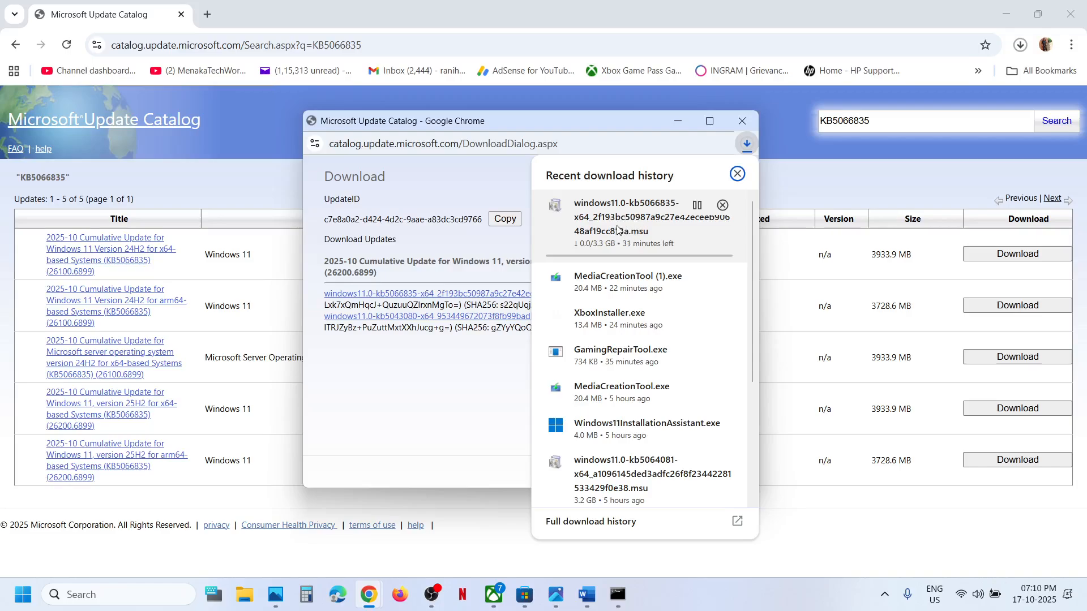
pyautogui.click(456, 372)
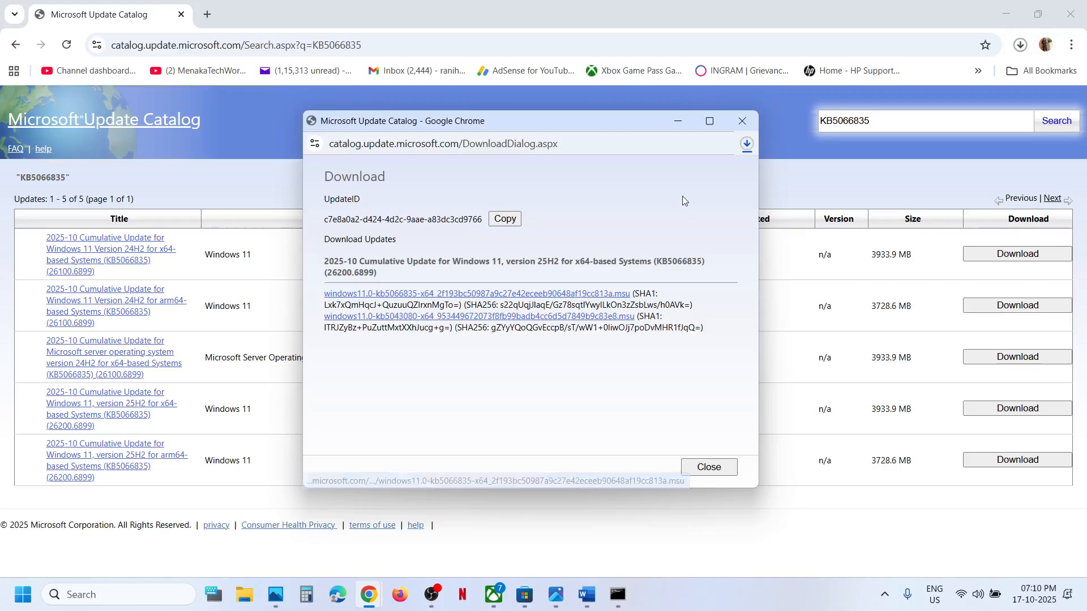
pyautogui.moveTo(682, 196); pyautogui.dragTo(541, 308)
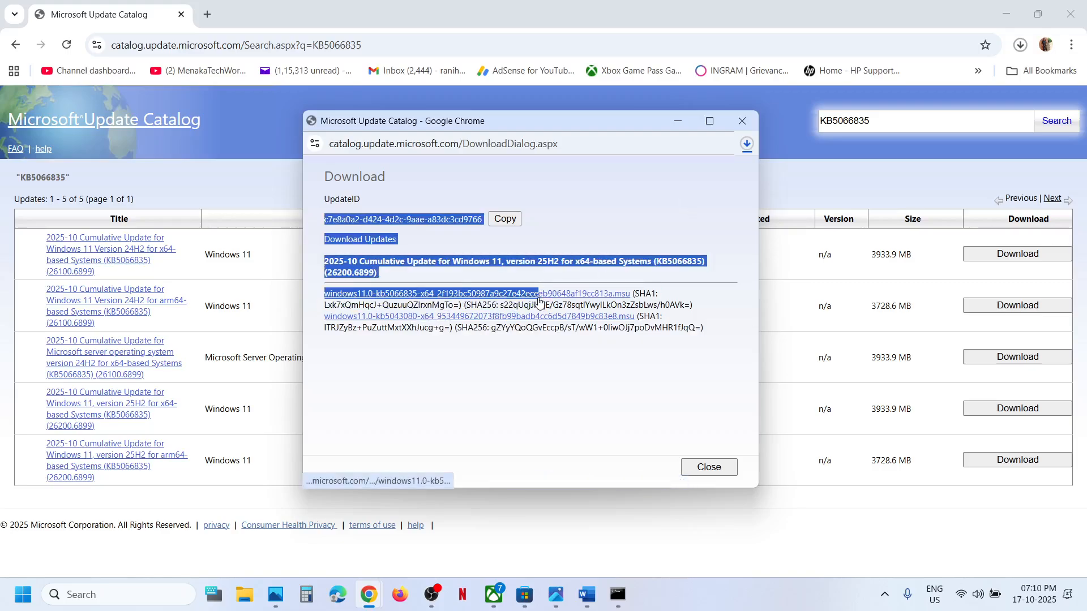
pyautogui.click(613, 194)
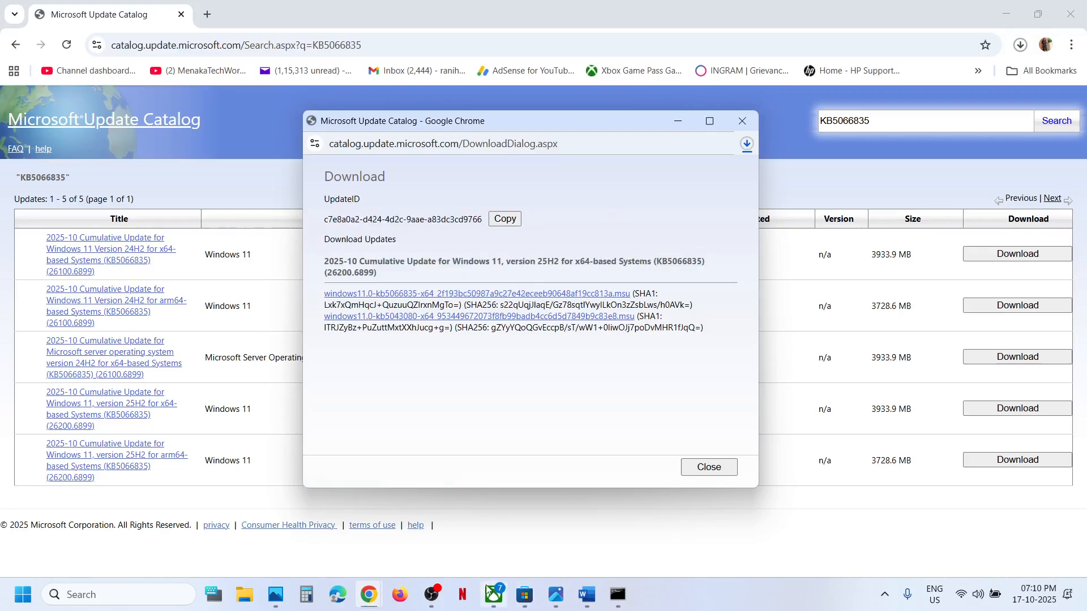
# Open the Windows Update history in Settings and select KB5066128 in the 2025-10 .NET Framework update entry
pyautogui.press('super+i')
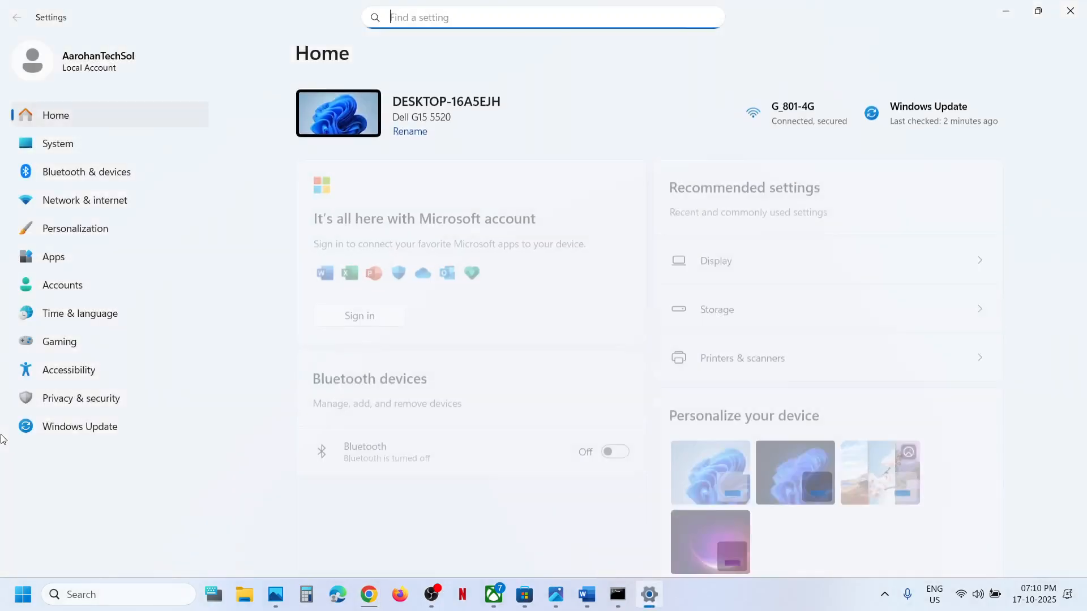
pyautogui.click(67, 436)
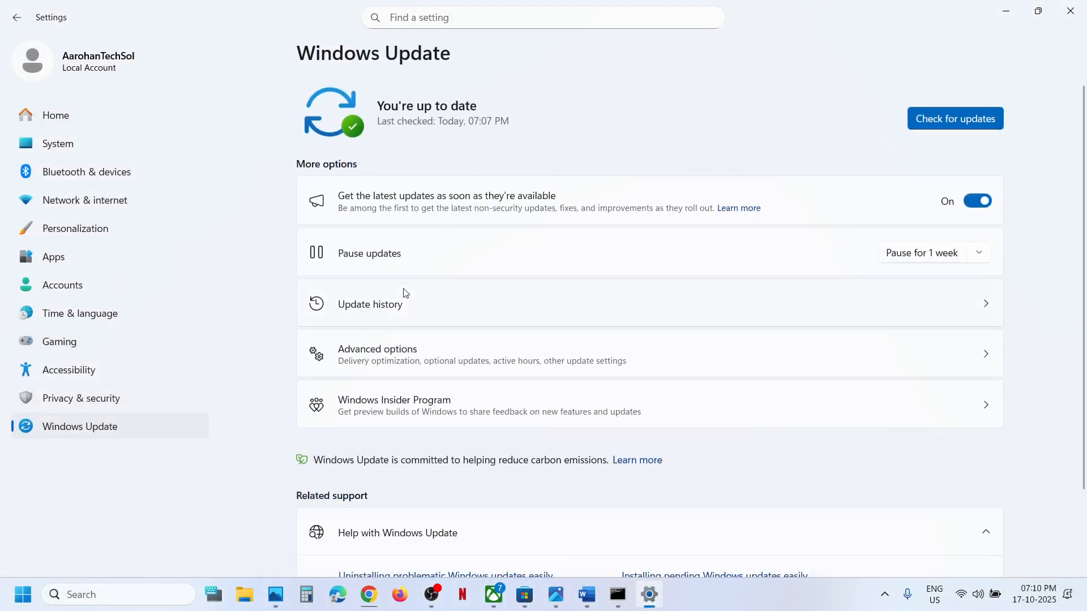
pyautogui.click(395, 304)
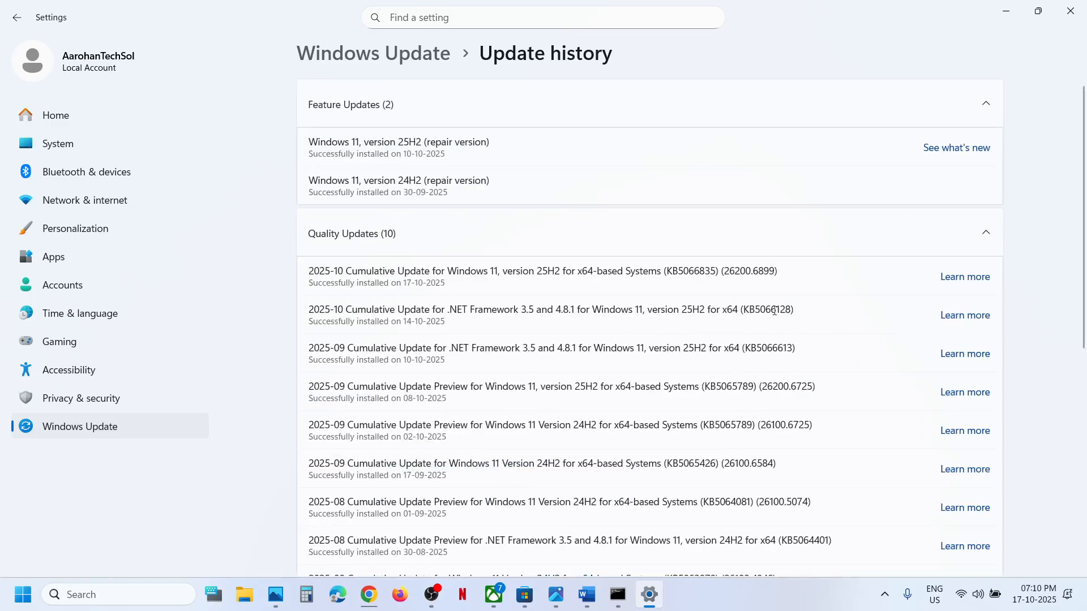
pyautogui.doubleClick(774, 311)
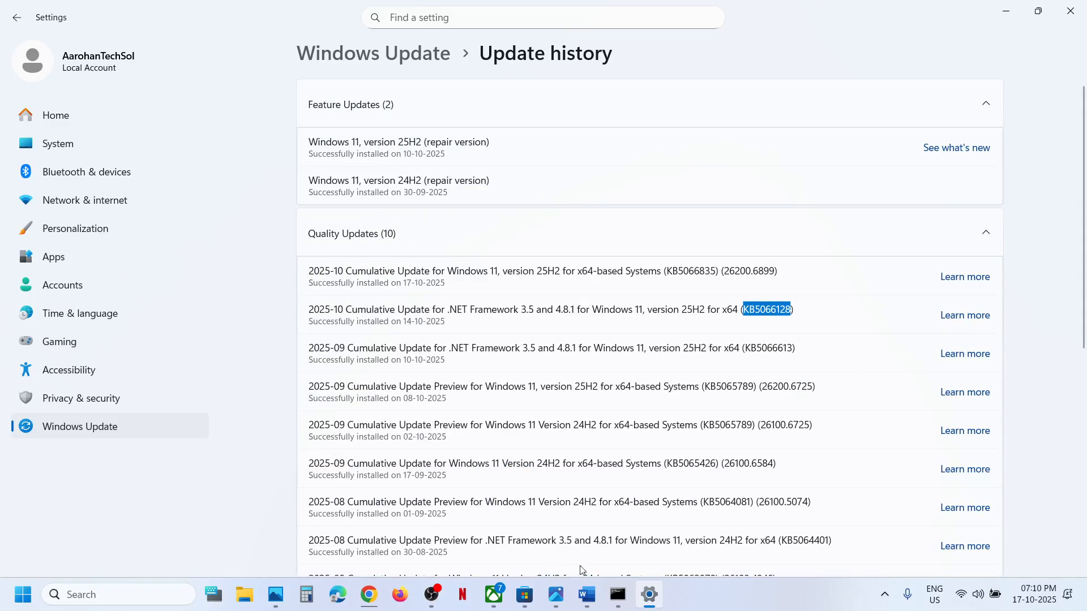
# Read Step 5 in the Word notes, and open the Recovery options through Windows Update's advanced options in Settings
pyautogui.click(586, 595)
pyautogui.scroll(-4, 472, 357)
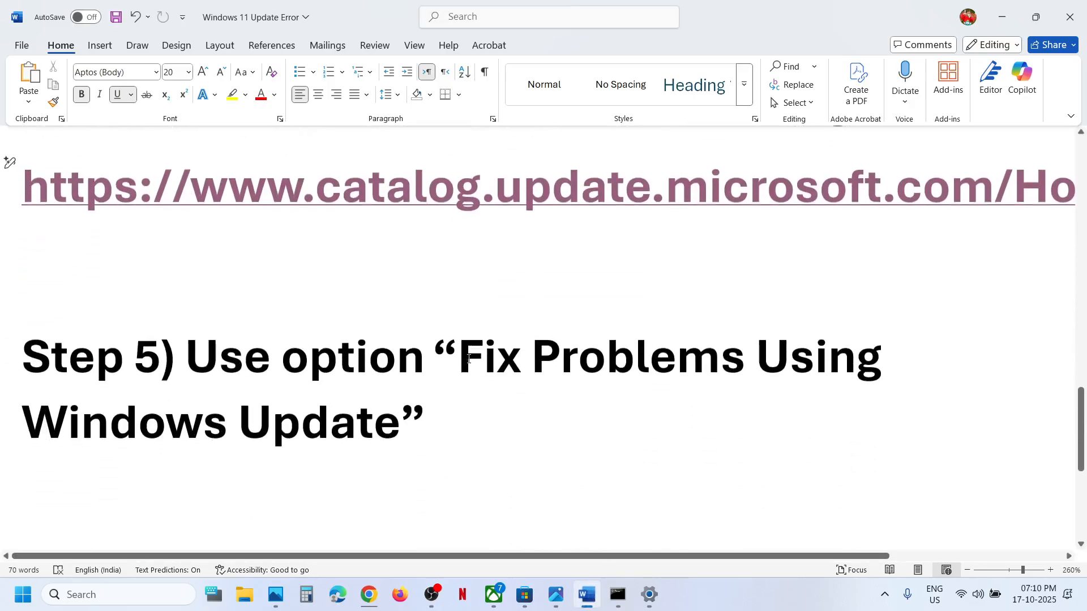
pyautogui.scroll(-1, 468, 359)
pyautogui.hotkey('alt', 'Tab')
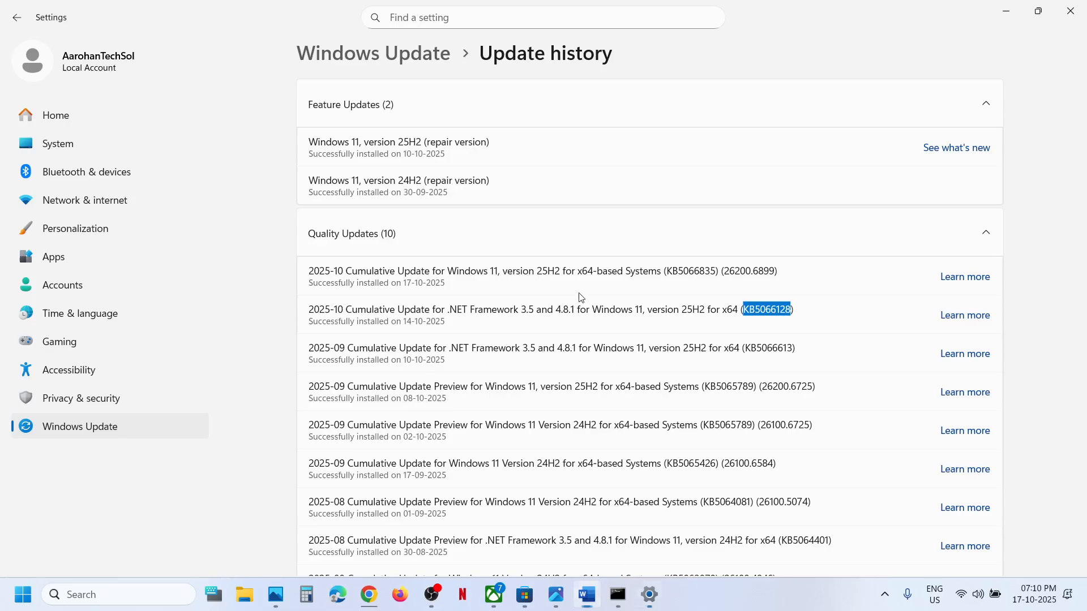
pyautogui.click(151, 434)
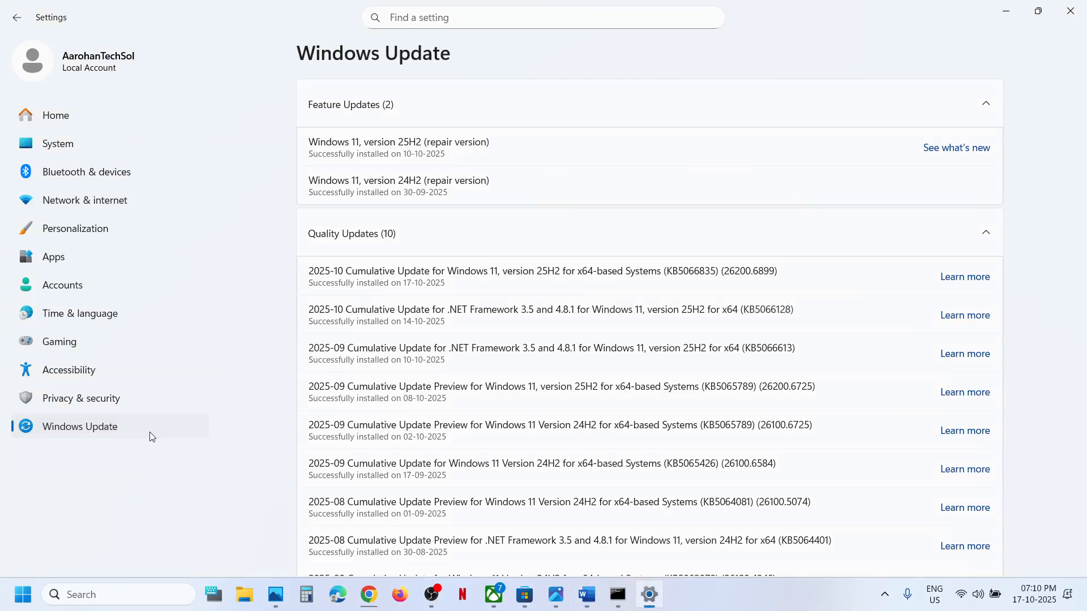
pyautogui.click(405, 359)
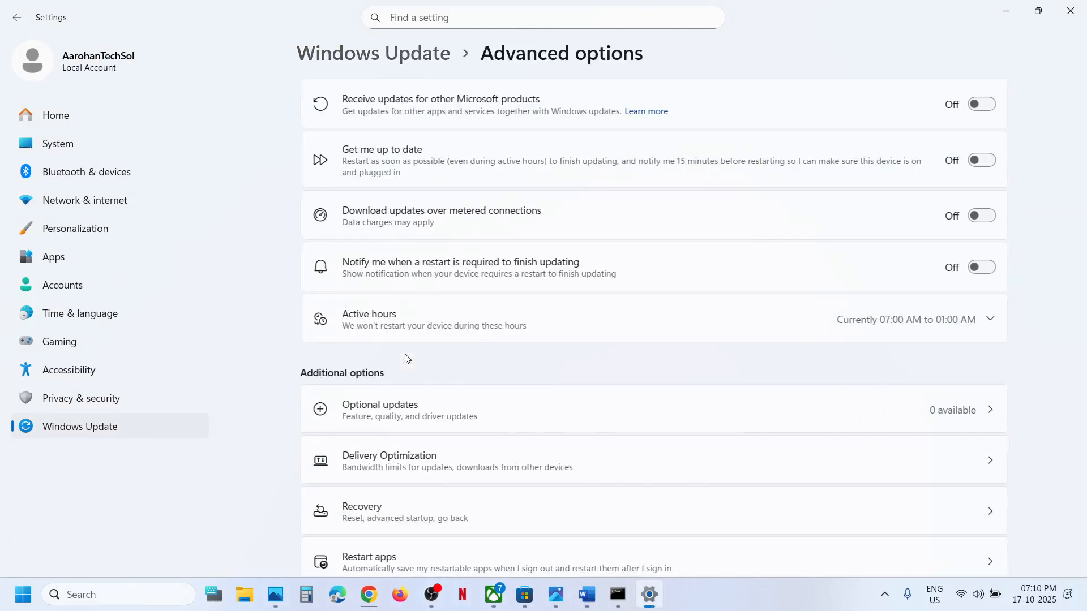
pyautogui.scroll(-2, 405, 359)
pyautogui.click(377, 403)
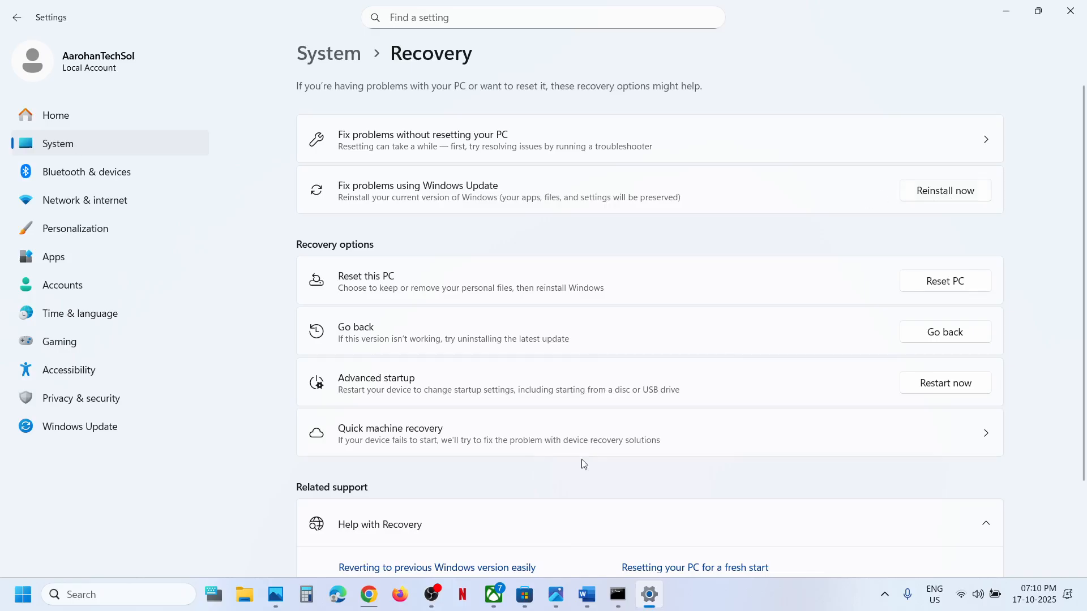
# Review the 25H2 and 24H2 repair version entries under Feature Updates in the update history, and return to the Windows Update page
pyautogui.click(84, 433)
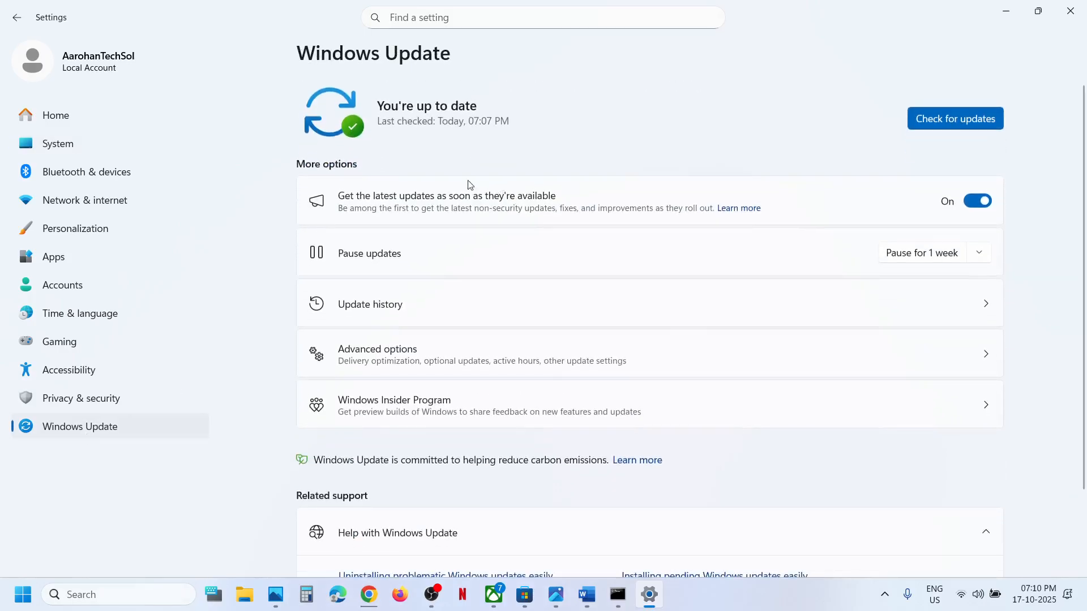
pyautogui.click(387, 318)
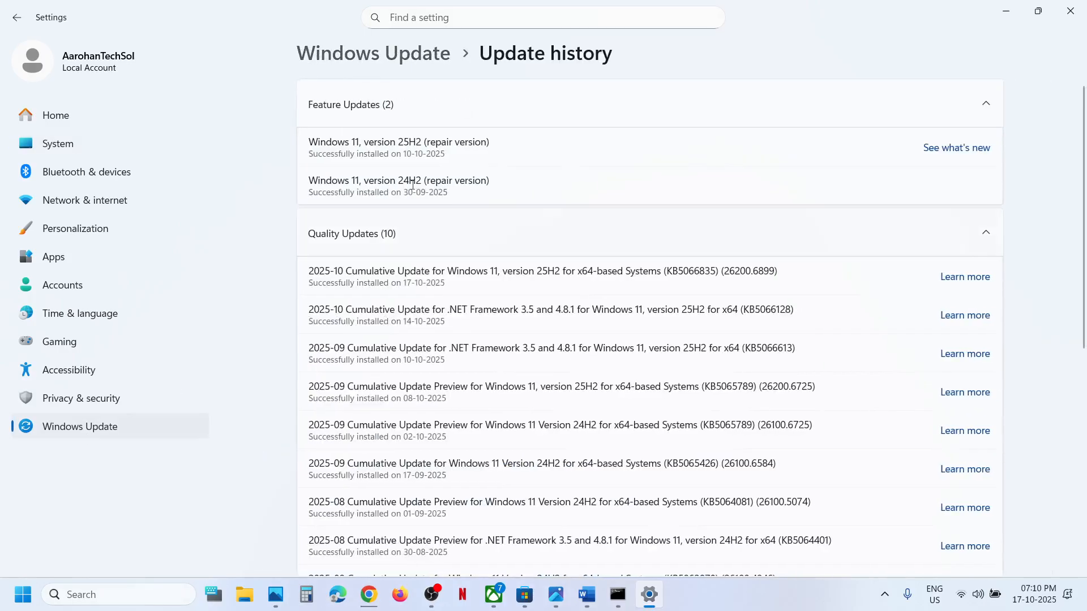
pyautogui.moveTo(346, 143); pyautogui.dragTo(478, 143)
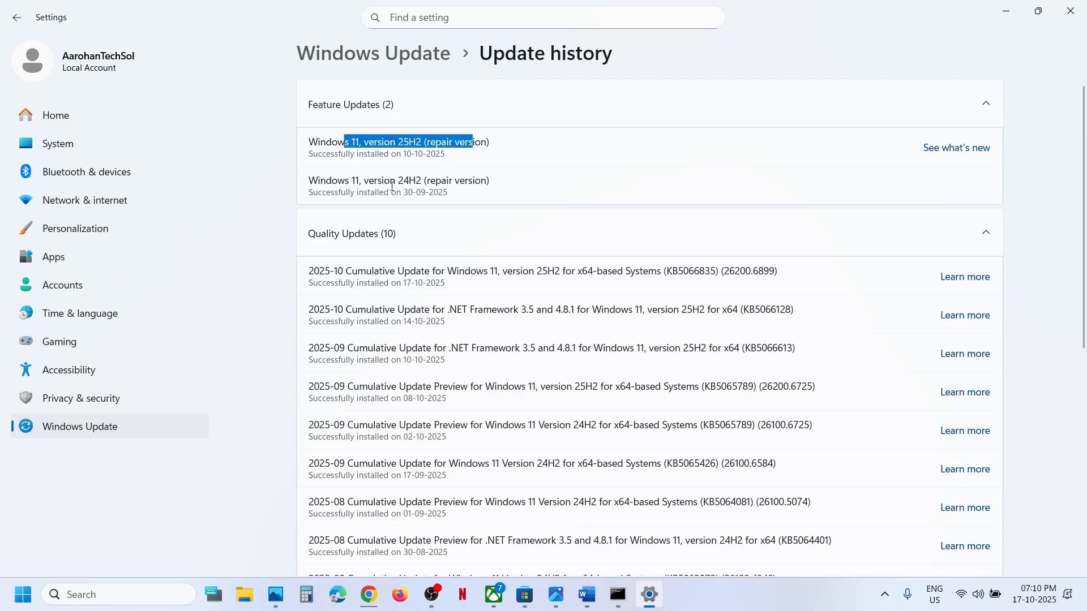
pyautogui.moveTo(364, 180); pyautogui.dragTo(529, 183)
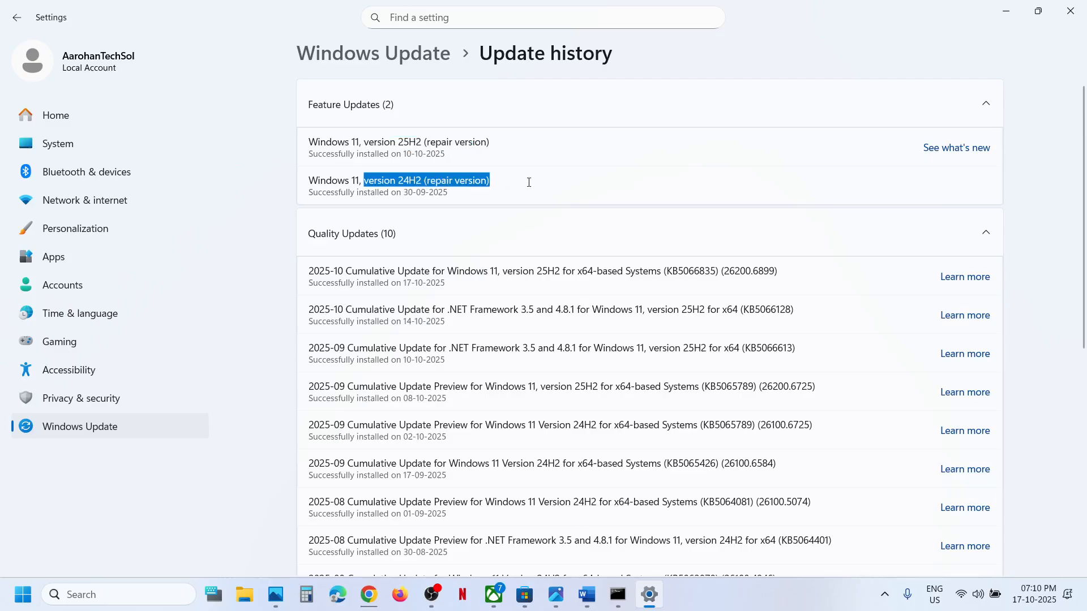
pyautogui.click(83, 433)
# Follow the Step 6 link in the Word notes to the Windows 11 download page and download the Media Creation Tool
pyautogui.click(586, 594)
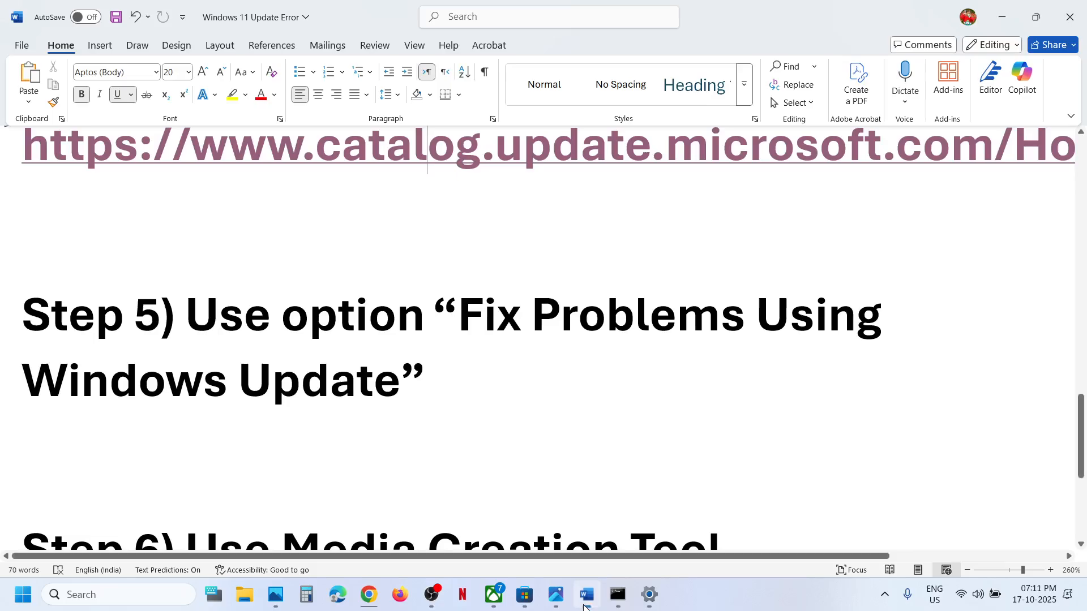
pyautogui.scroll(-5, 485, 369)
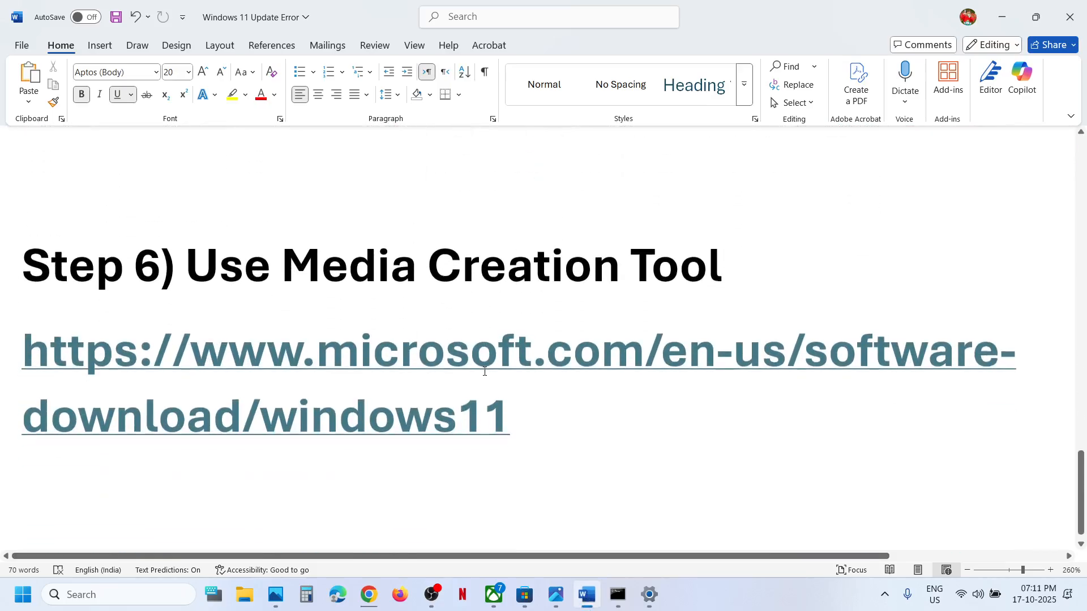
pyautogui.keyDown('ctrl'); pyautogui.click(335, 352); pyautogui.keyUp('ctrl')
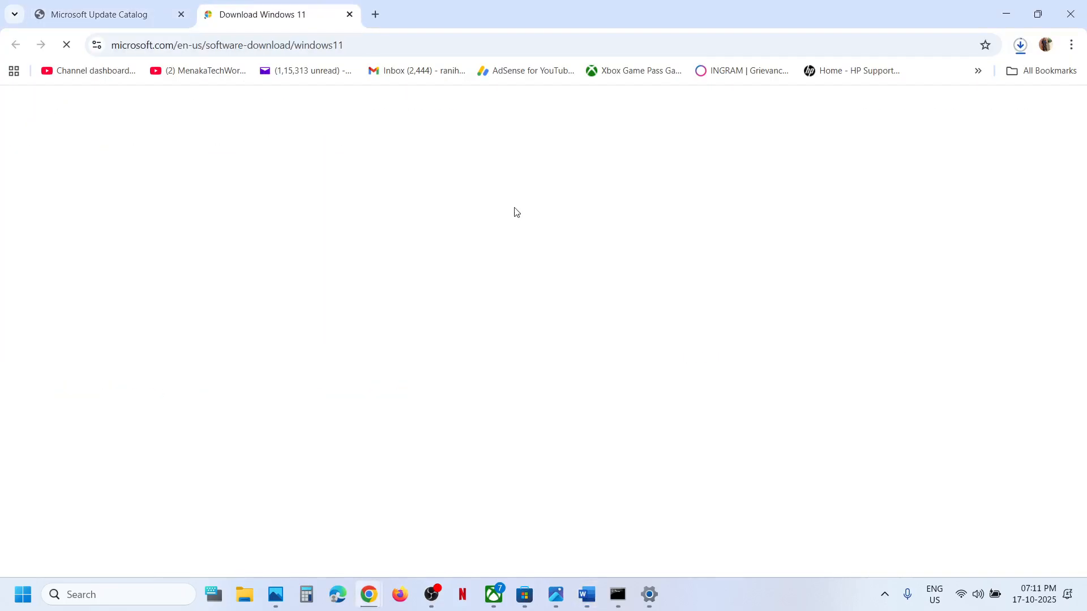
pyautogui.scroll(-2, 480, 306)
pyautogui.scroll(-6, 481, 306)
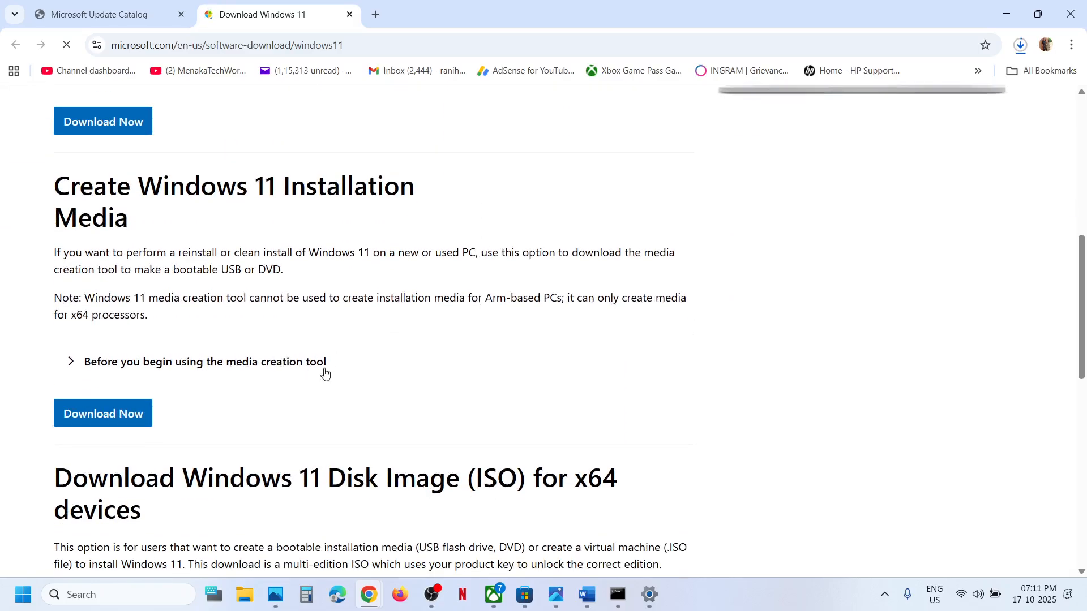
pyautogui.click(108, 416)
pyautogui.click(1019, 46)
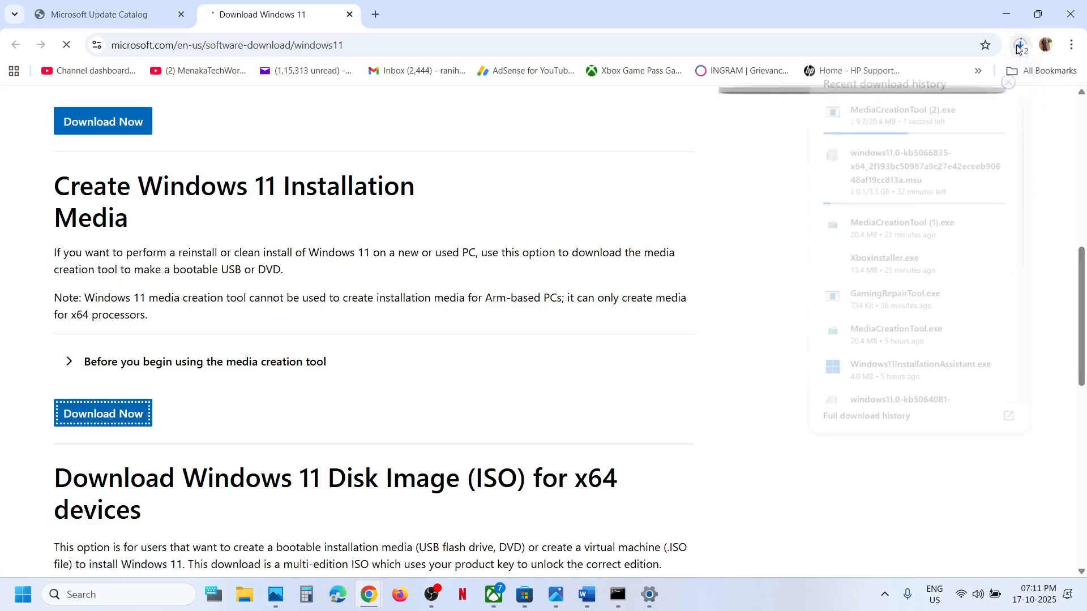
pyautogui.click(675, 405)
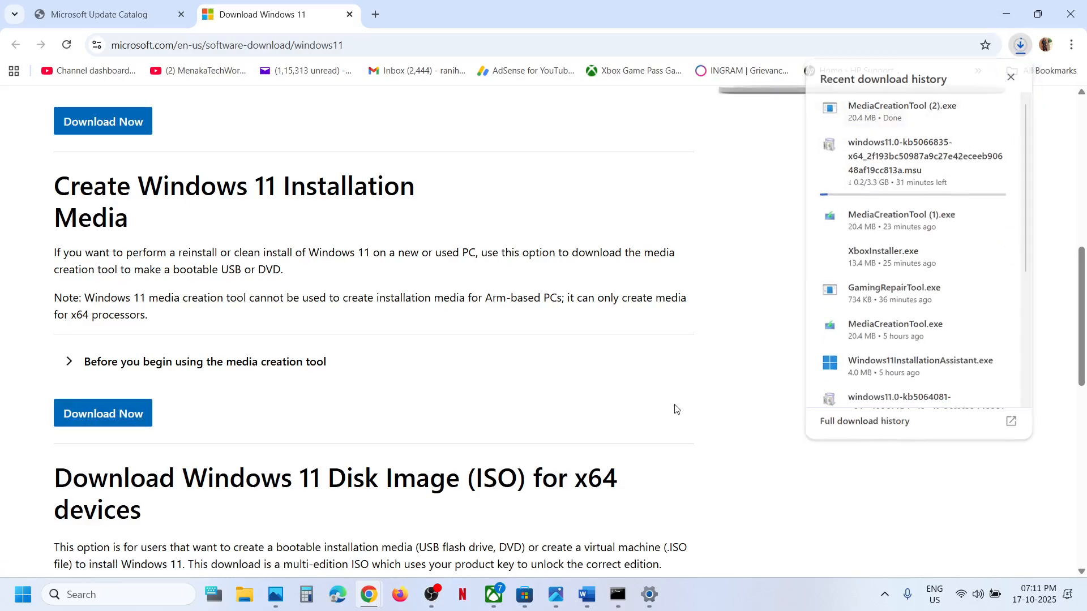
# Switch to Photos and review the Media Creation Tool screenshots, from the license terms through saving the ISO file to setup cleanup
pyautogui.click(556, 596)
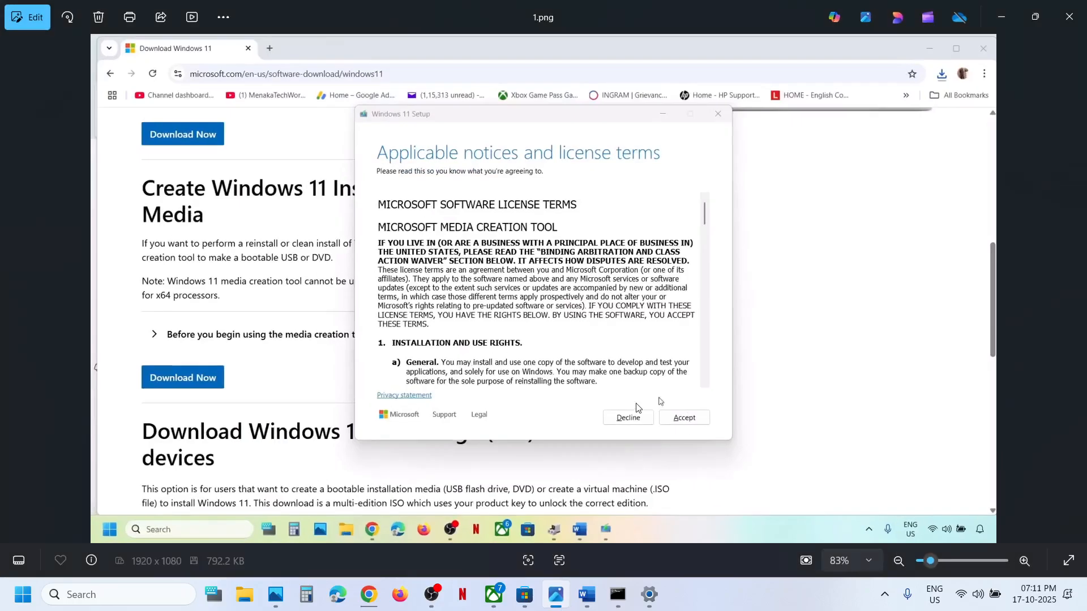
pyautogui.press('Right')
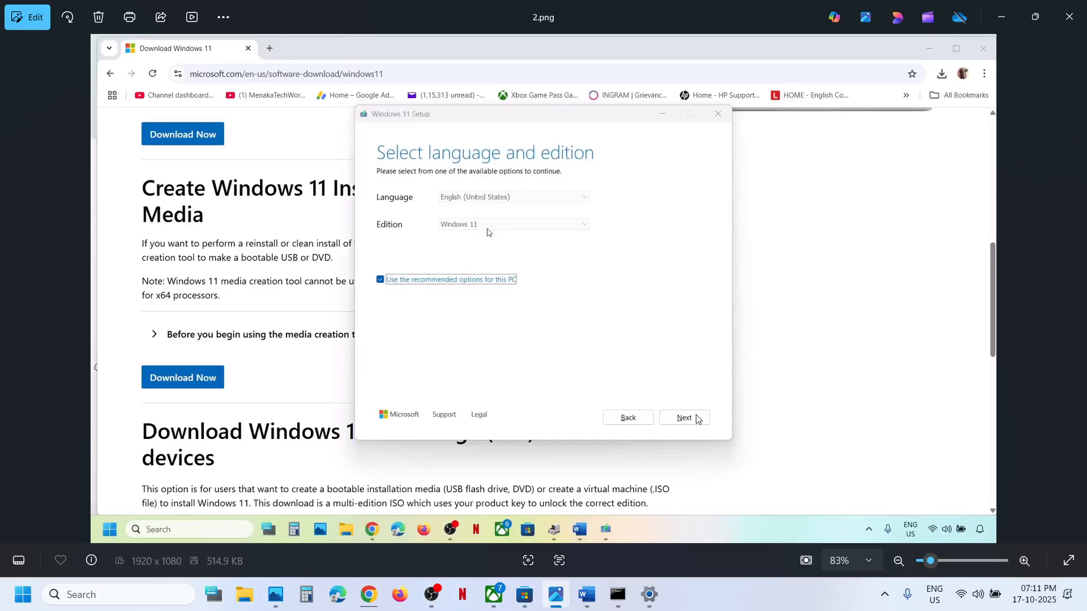
pyautogui.press('Right')
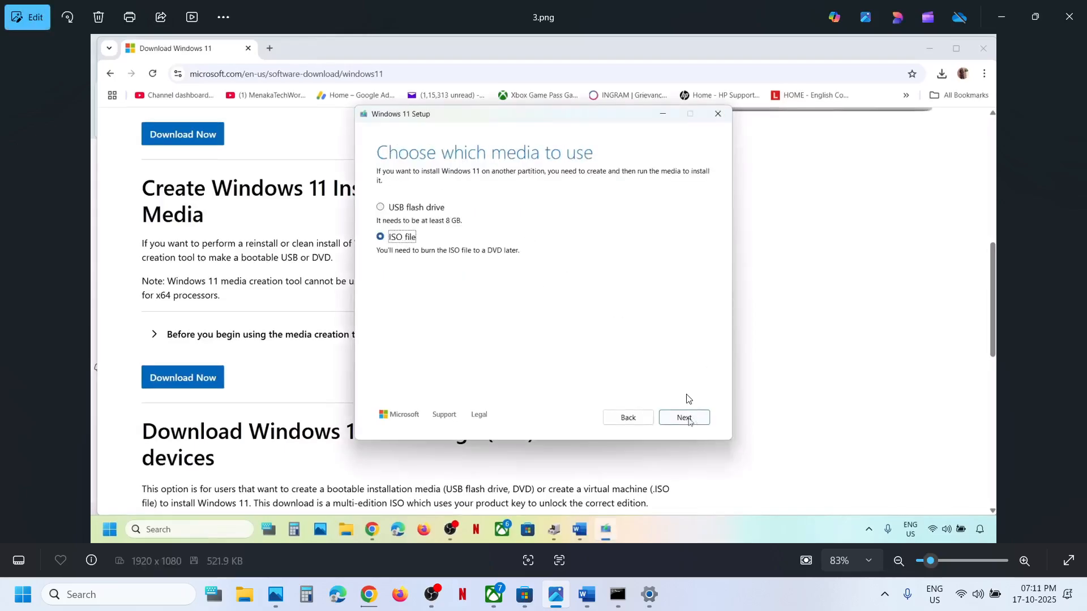
pyautogui.press('Right')
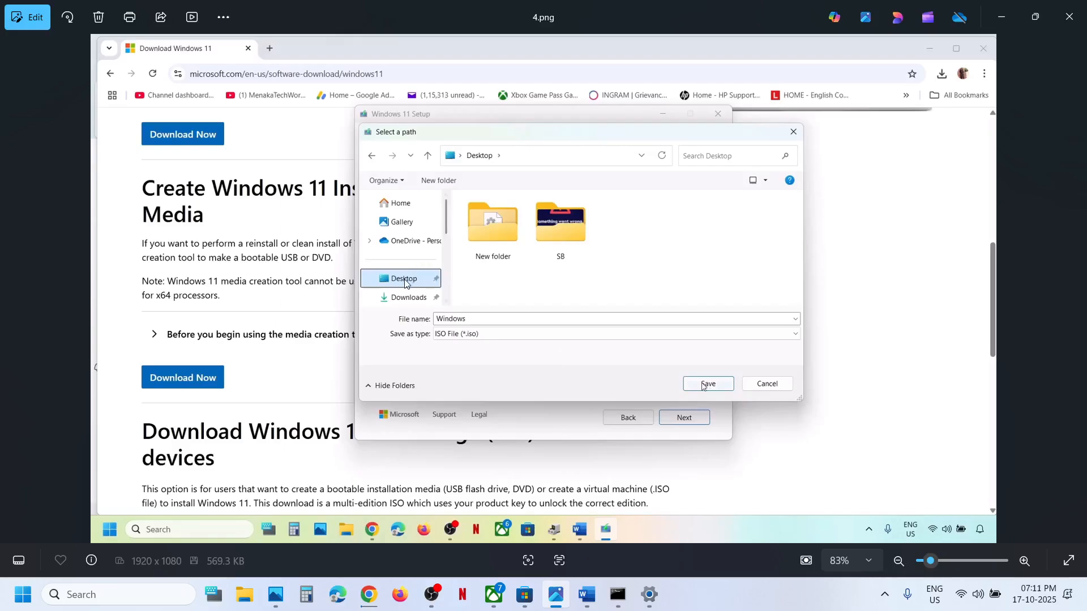
pyautogui.press('Right')
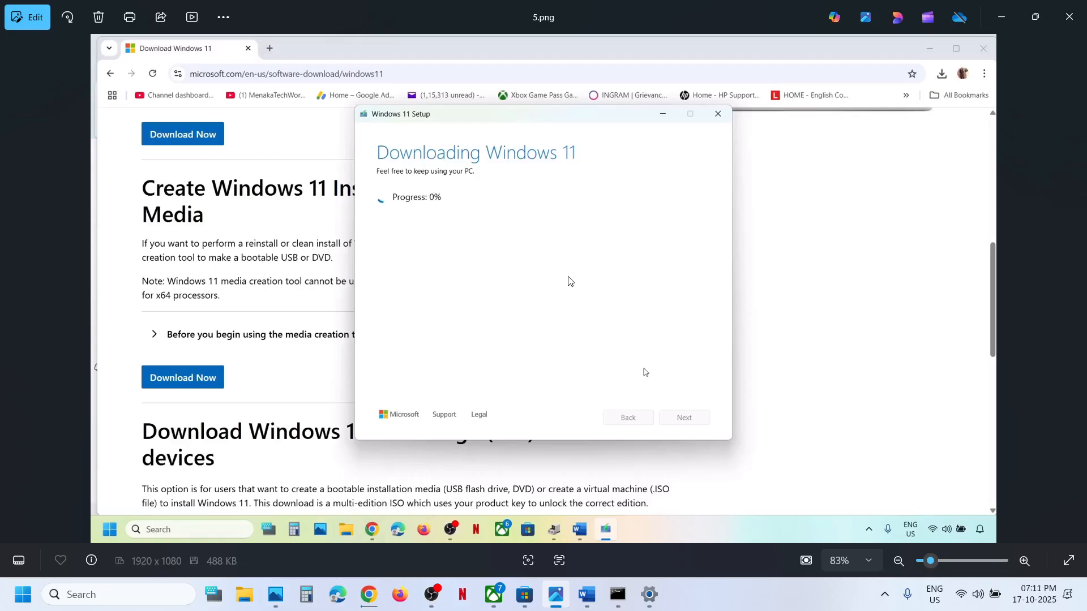
pyautogui.press('Right')
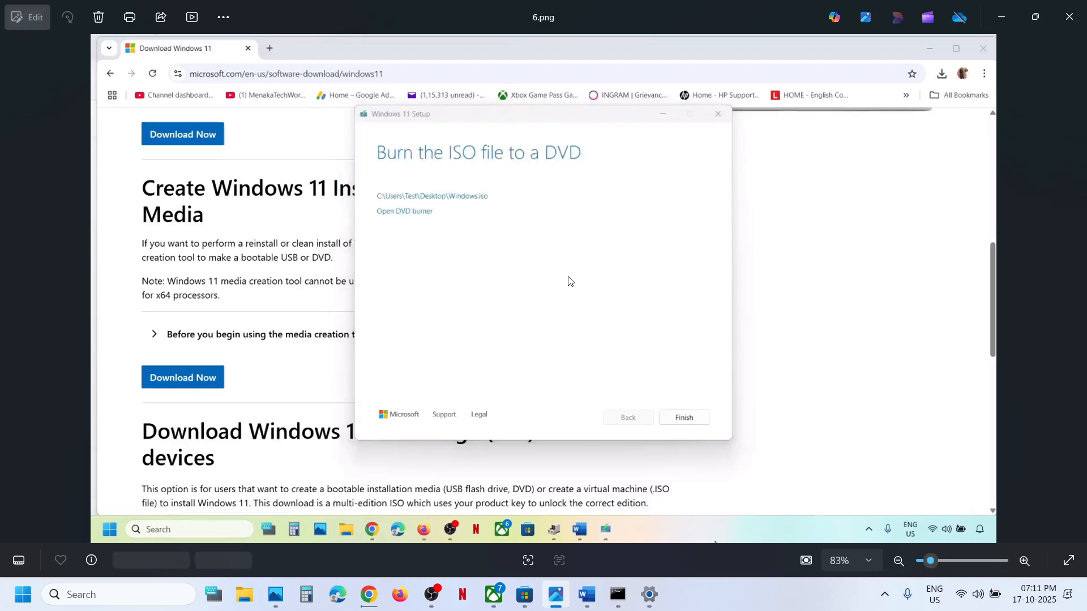
pyautogui.press('Right')
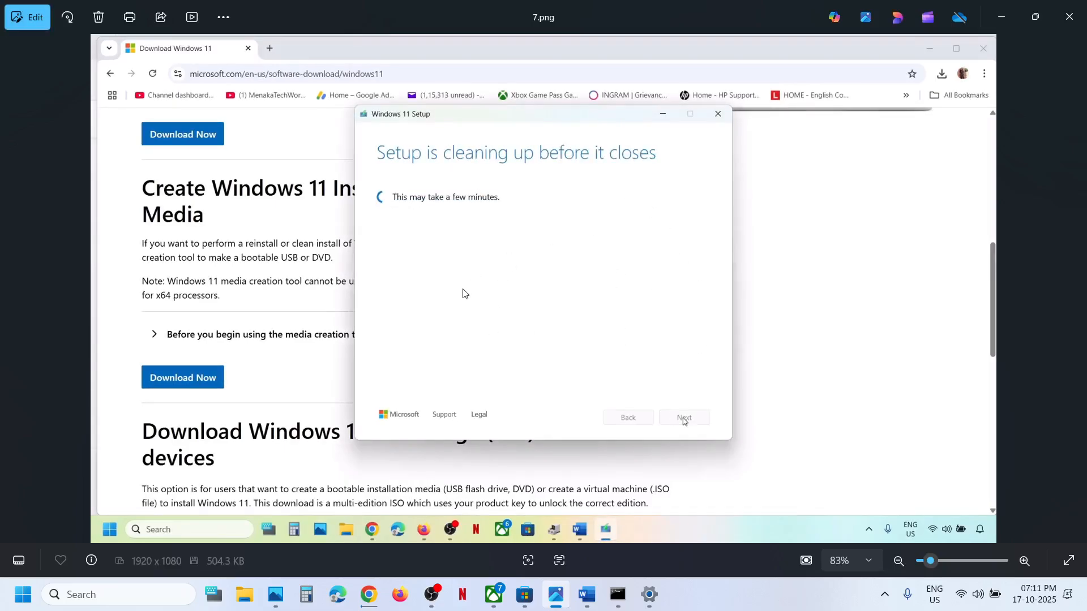
# Review the screenshots on opening the Windows ISO, running setup, accepting the license terms and keeping personal files and apps
pyautogui.press('Right')
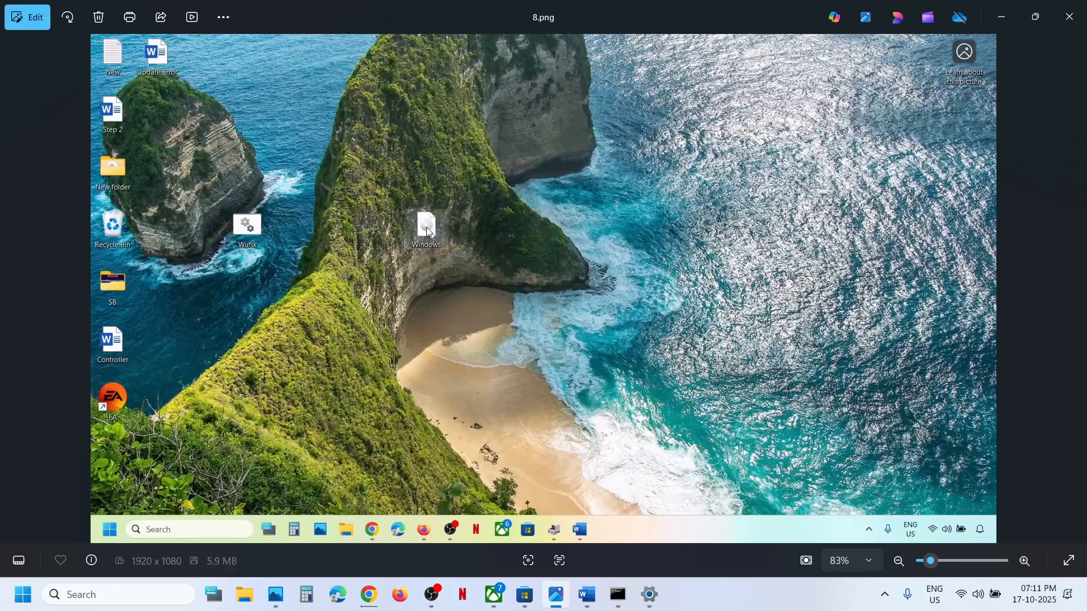
pyautogui.press('Right')
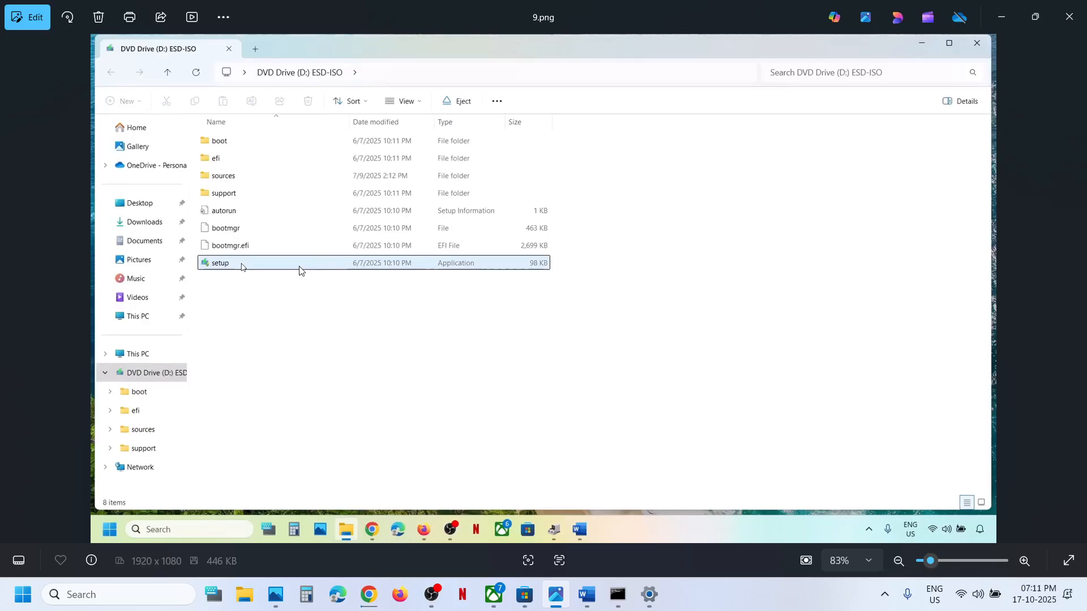
pyautogui.press('Right')
pyautogui.press('Right')
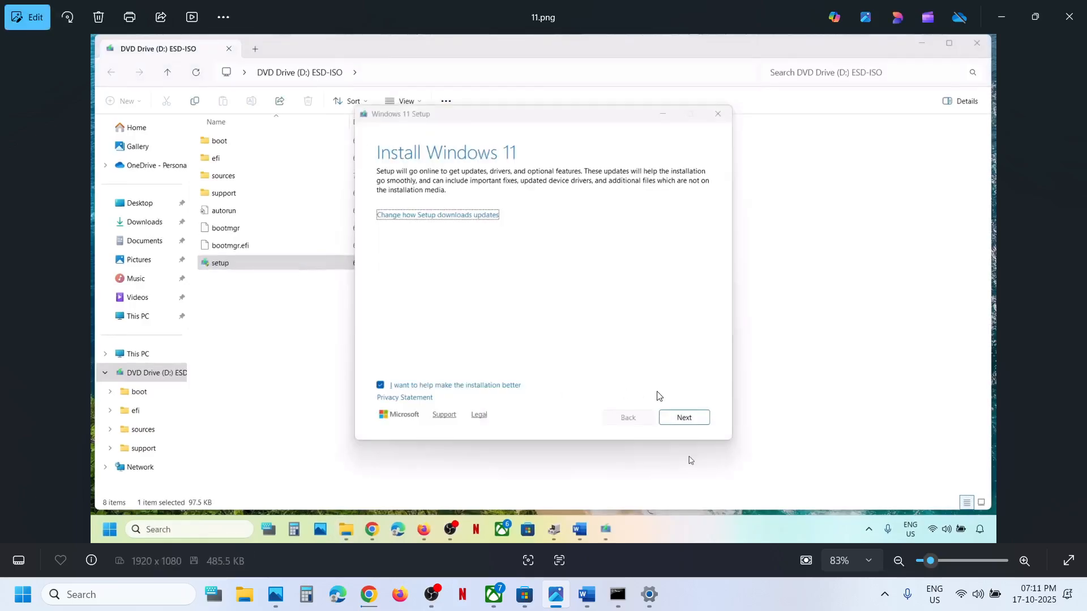
pyautogui.press('Right')
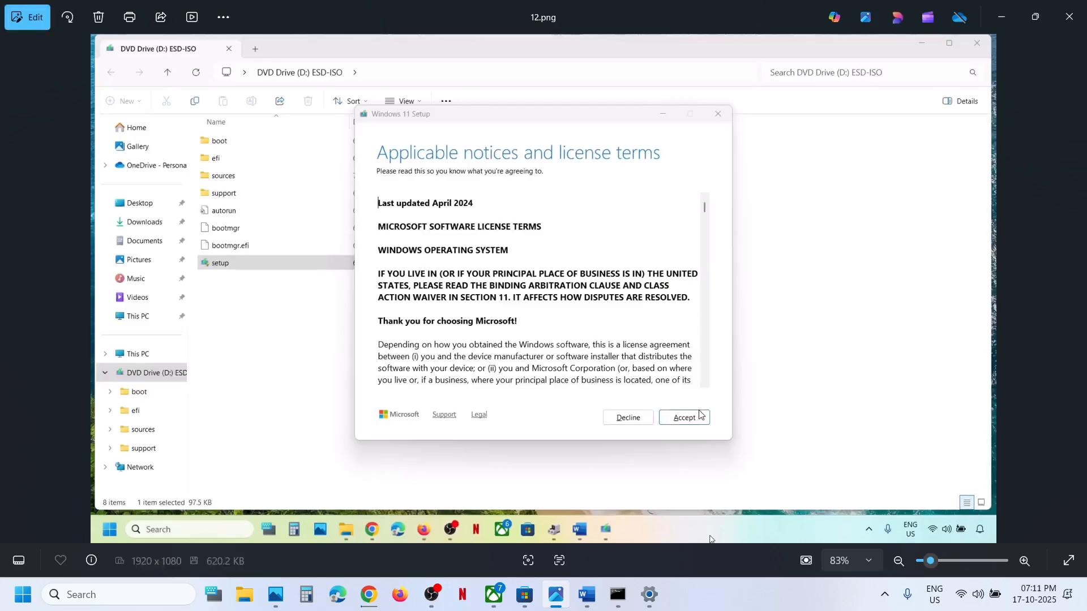
pyautogui.press('Right')
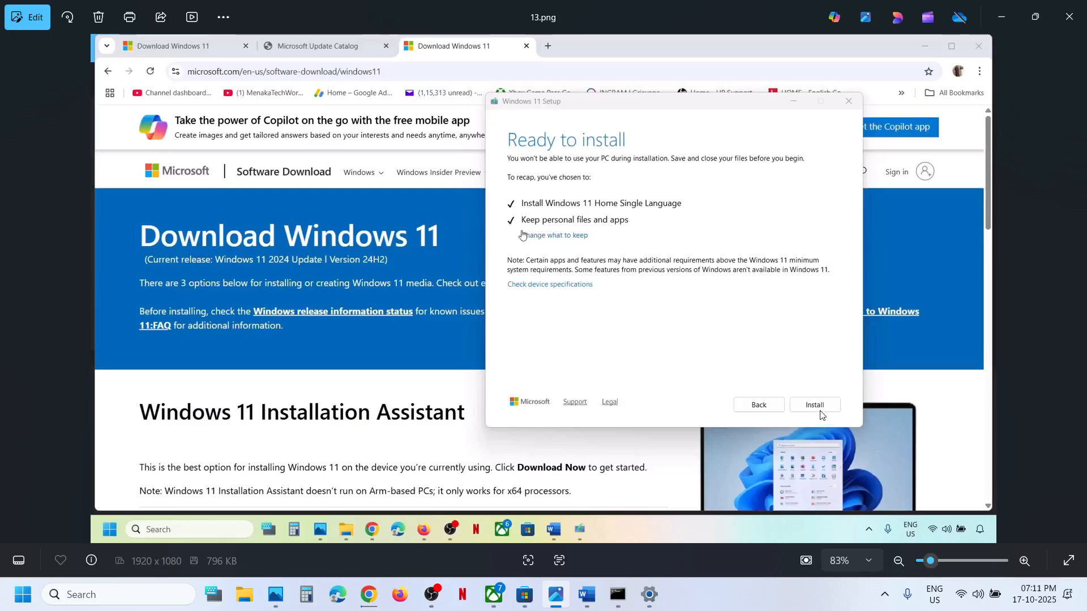
# Switch to Settings and highlight KB5066835 and KB5066128 in turn in the Windows Update history
pyautogui.click(650, 595)
pyautogui.click(395, 304)
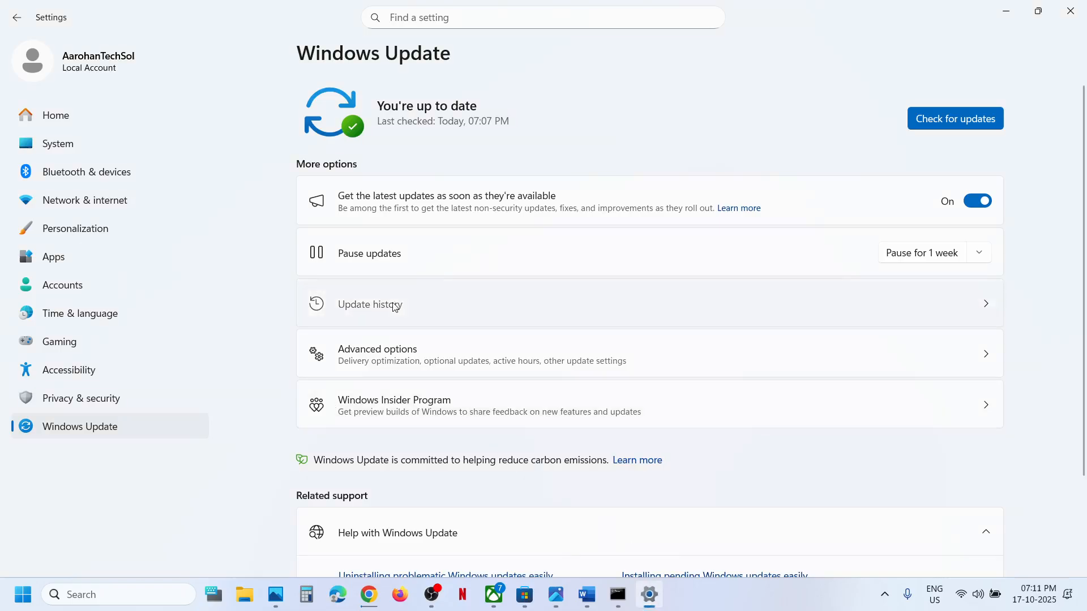
pyautogui.doubleClick(674, 272)
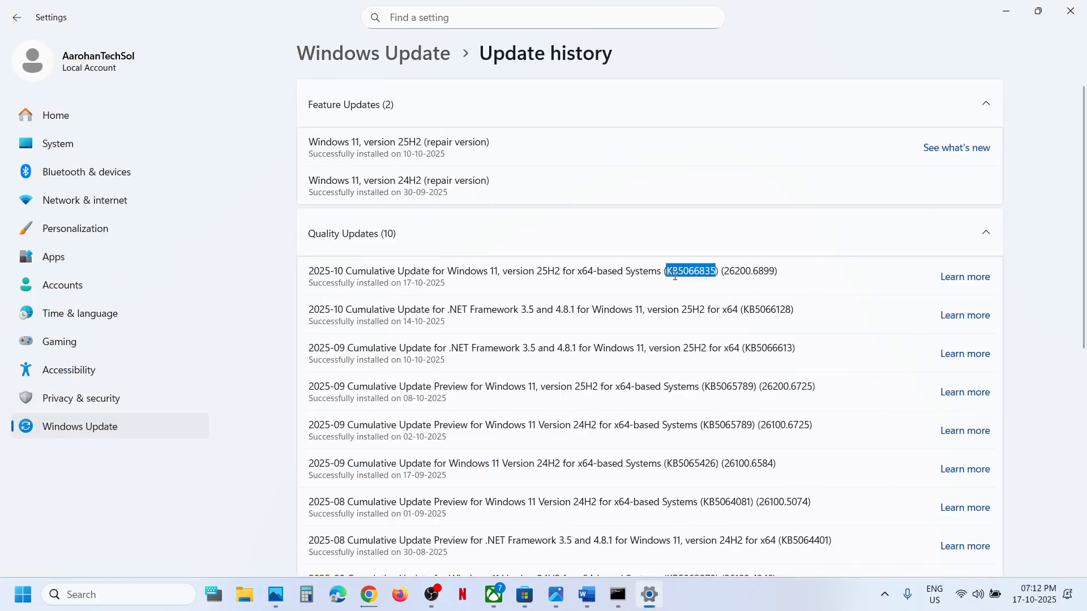
pyautogui.doubleClick(765, 309)
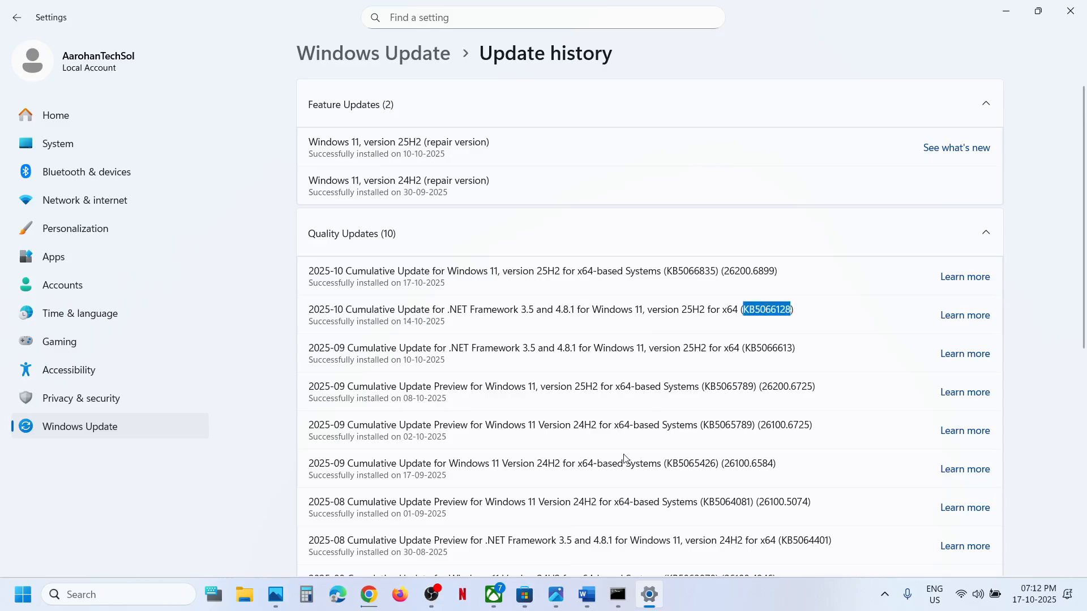
pyautogui.click(740, 593)
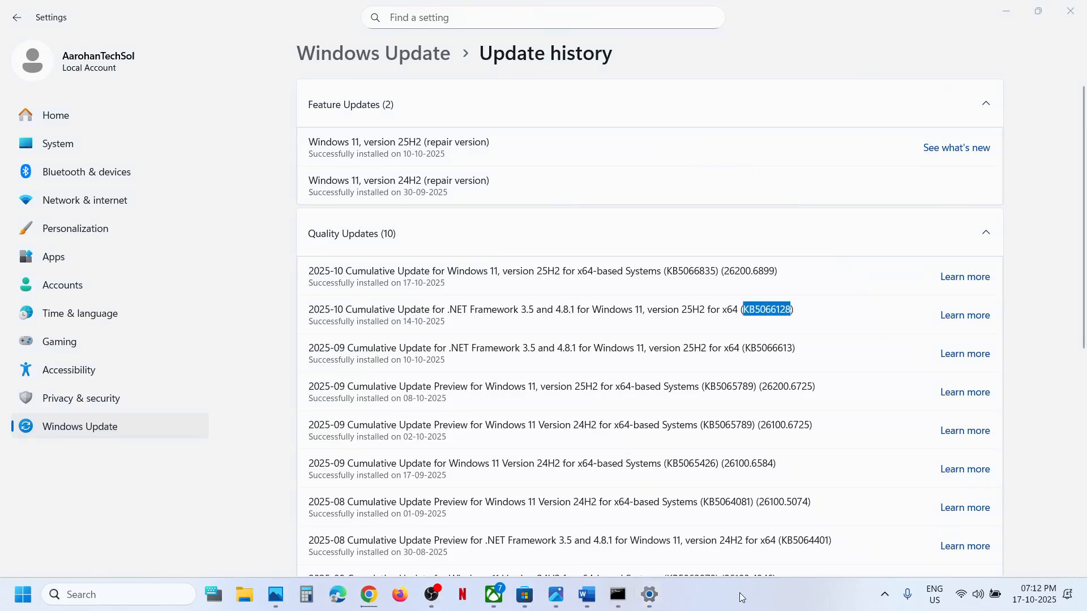